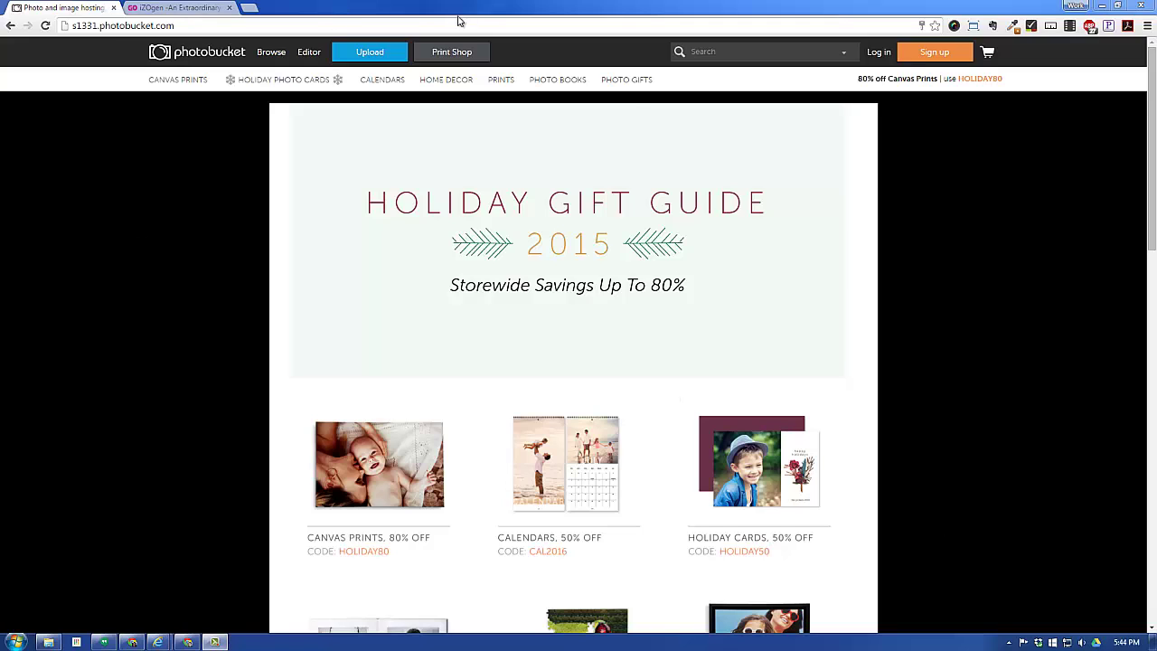
Examine the Indiegogo campaign pitch editor and the help article's instructions for adding animated GIFs to a campaign.
left_click(878, 57)
left_click(156, 11)
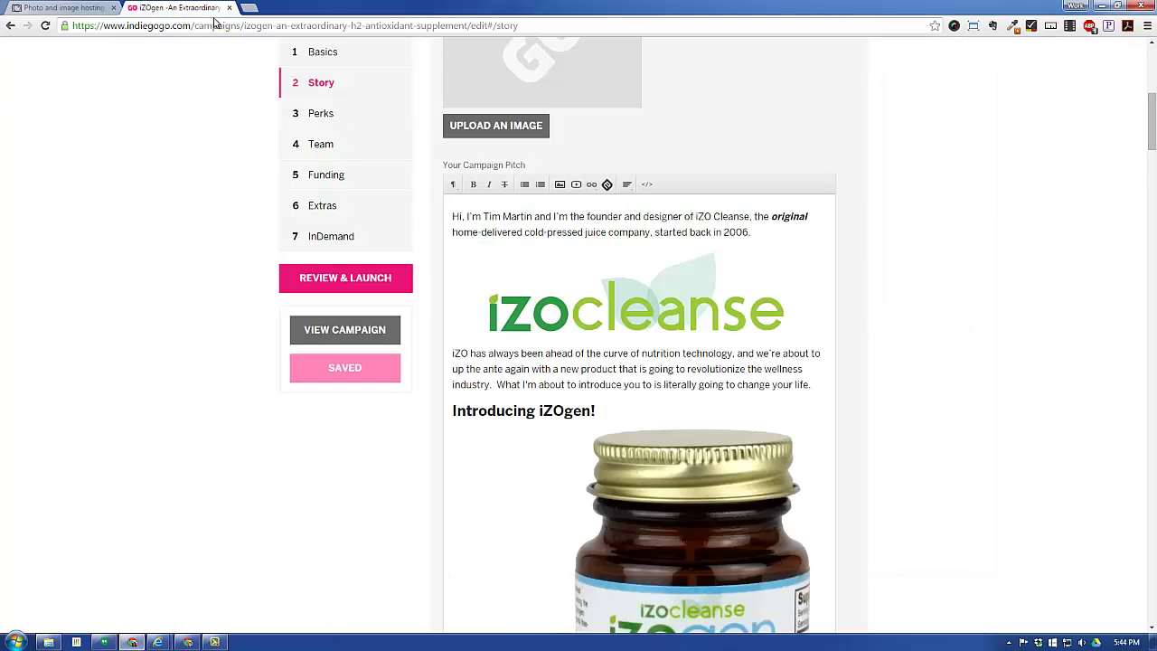
left_click(527, 295)
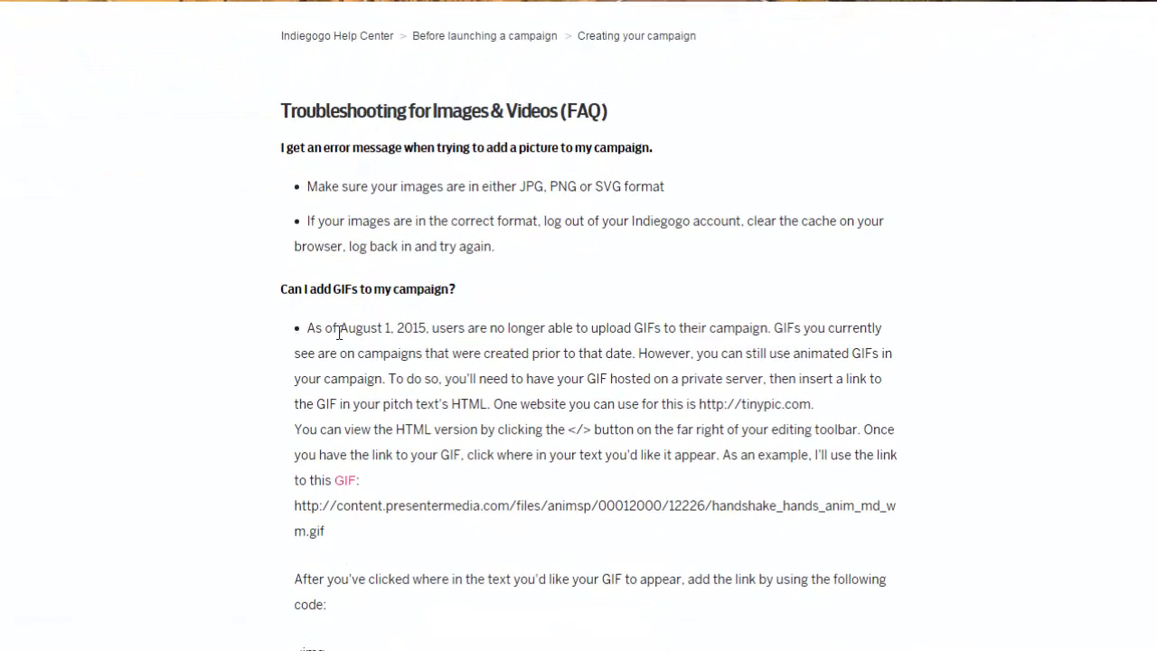
left_click_drag(339, 331, 761, 329)
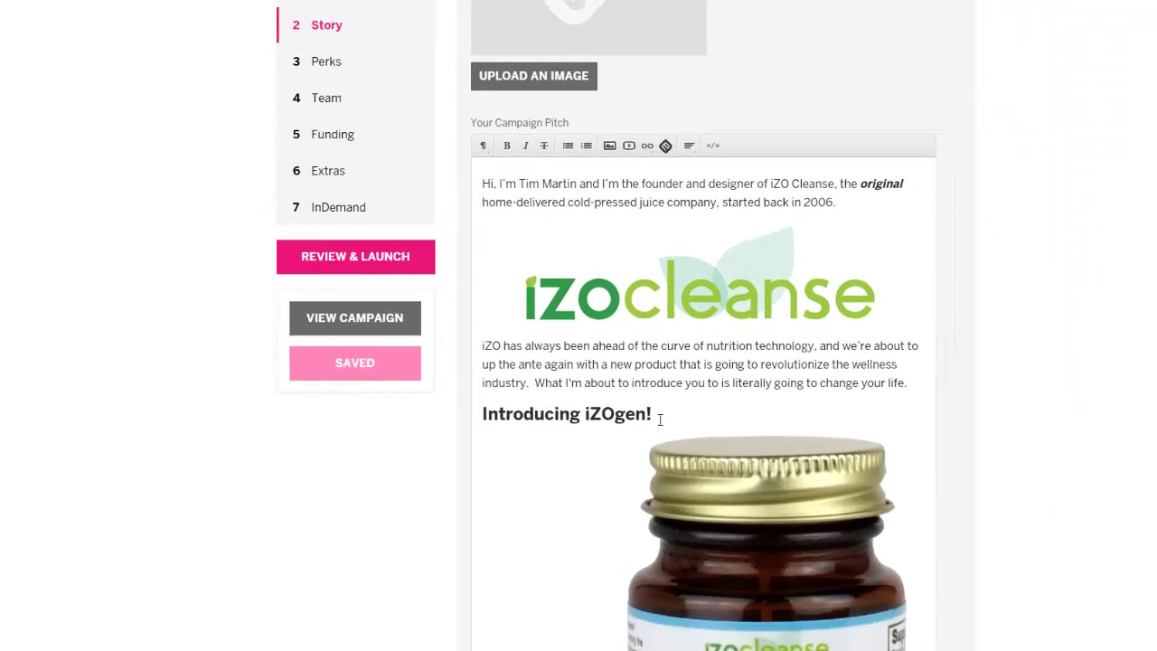
scroll(553, 343, "up", 1)
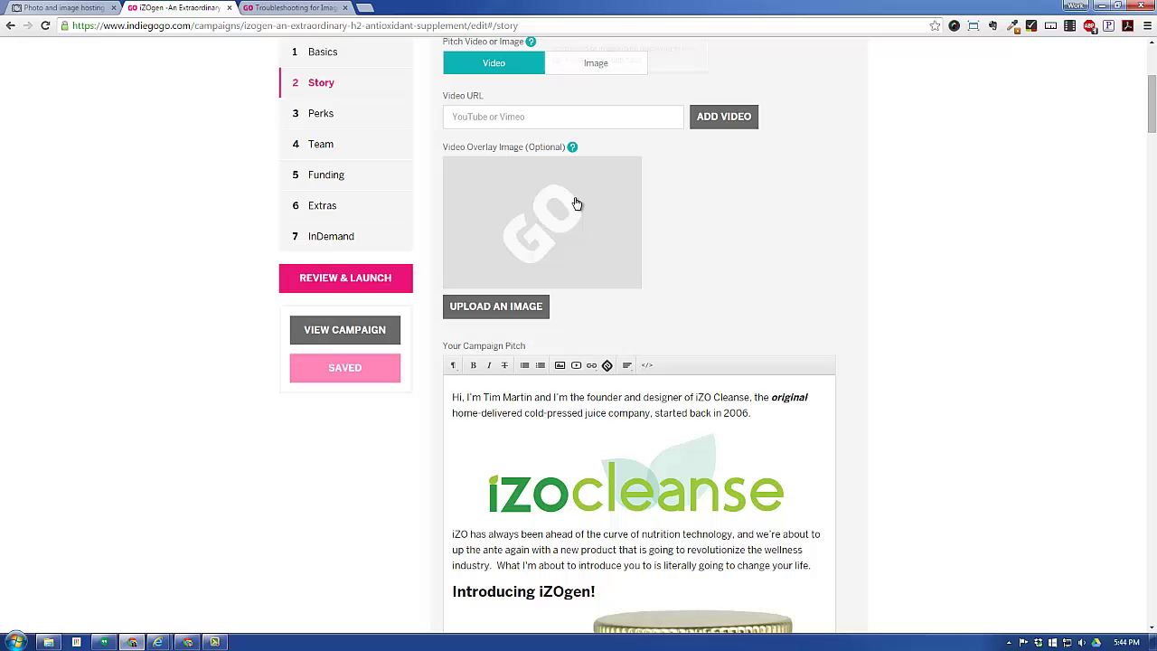
scroll(498, 450, "down", 5)
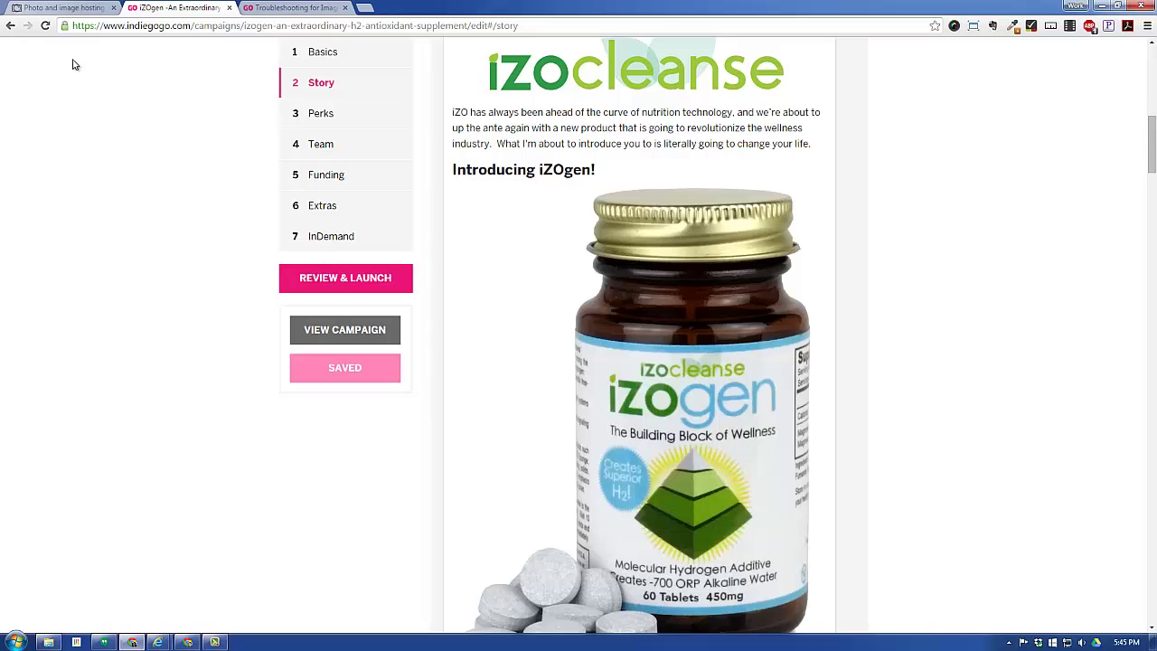
key("ctrl+shift+Tab")
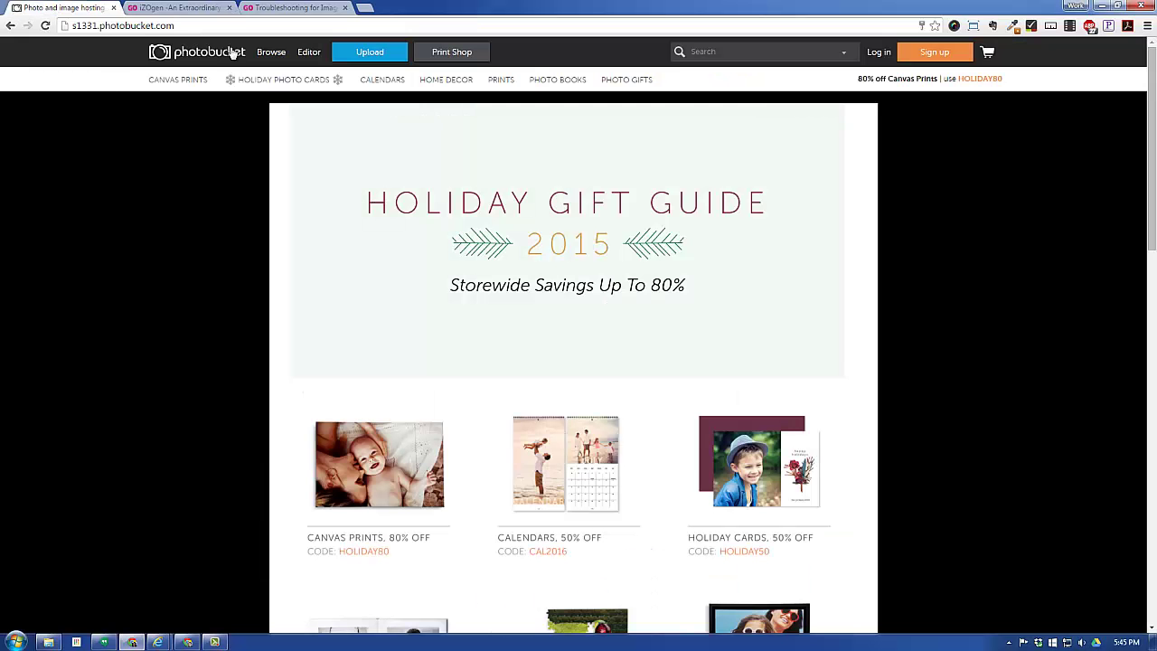
left_click(286, 8)
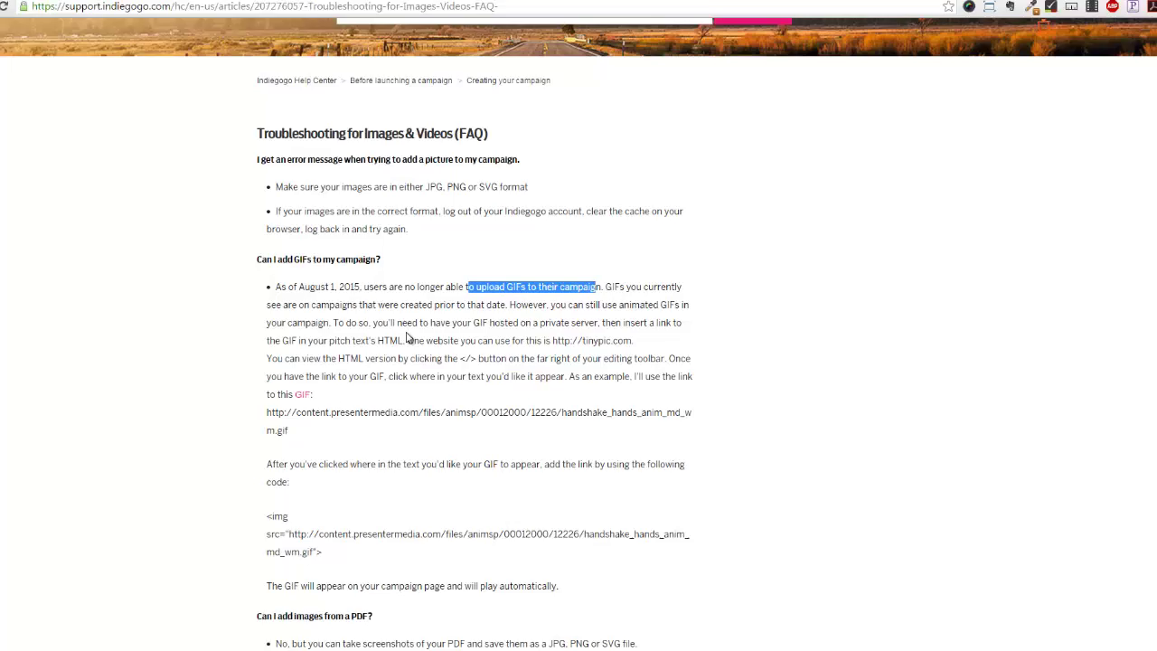
left_click_drag(638, 401, 555, 402)
left_click_drag(476, 344, 489, 344)
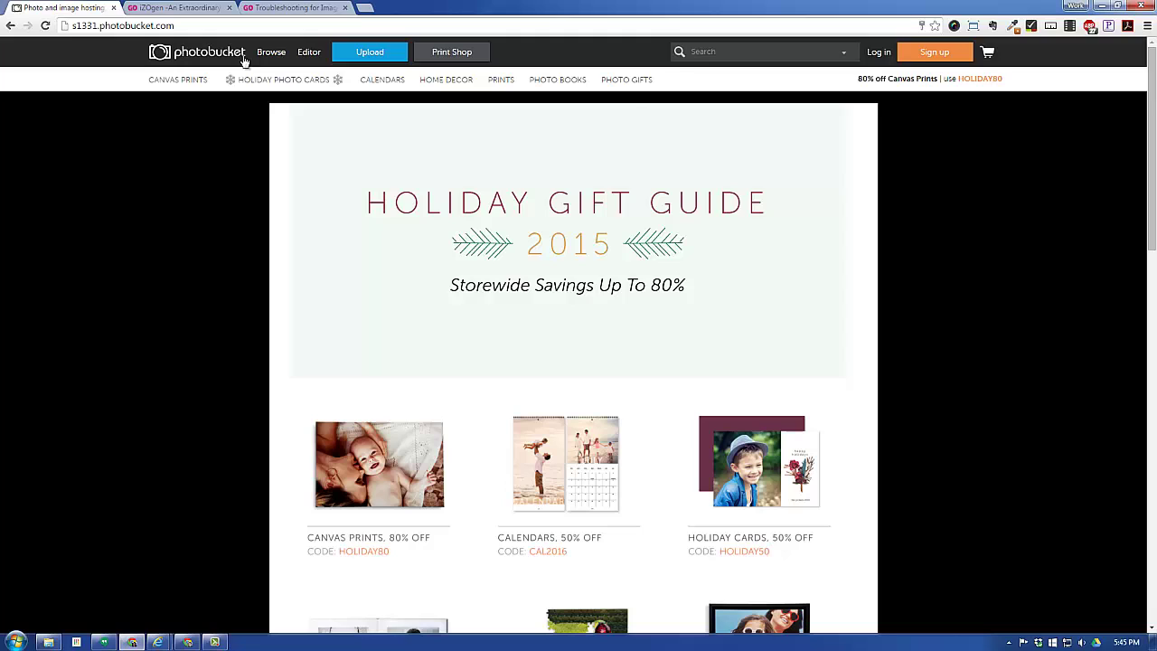
Log in to the Photobucket account.
left_click(893, 52)
left_click(851, 143)
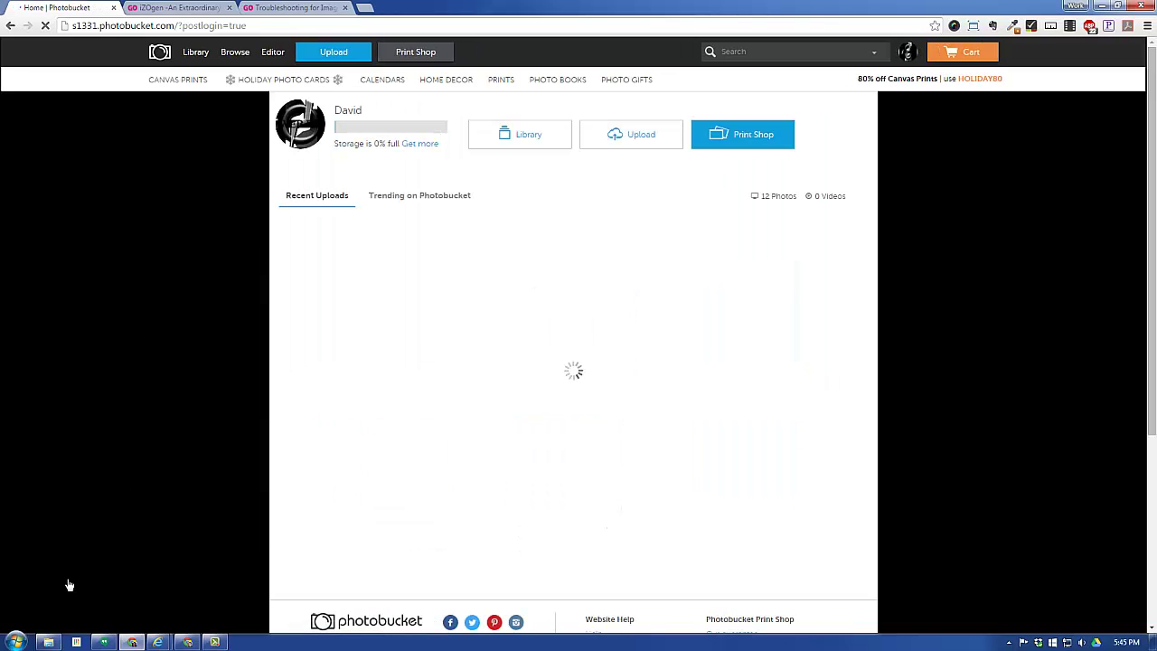
Find SeowebpowerTutorials.gif in the Images - Seowebpower folder and bring up its file options.
mouse_move(52, 642)
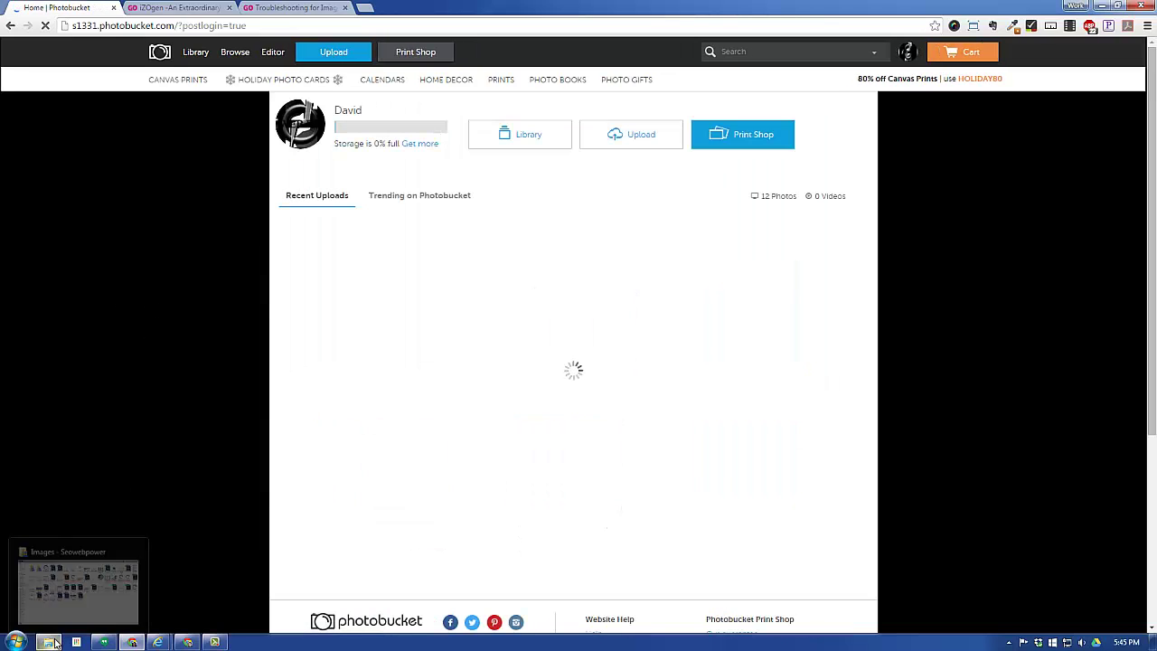
left_click(74, 599)
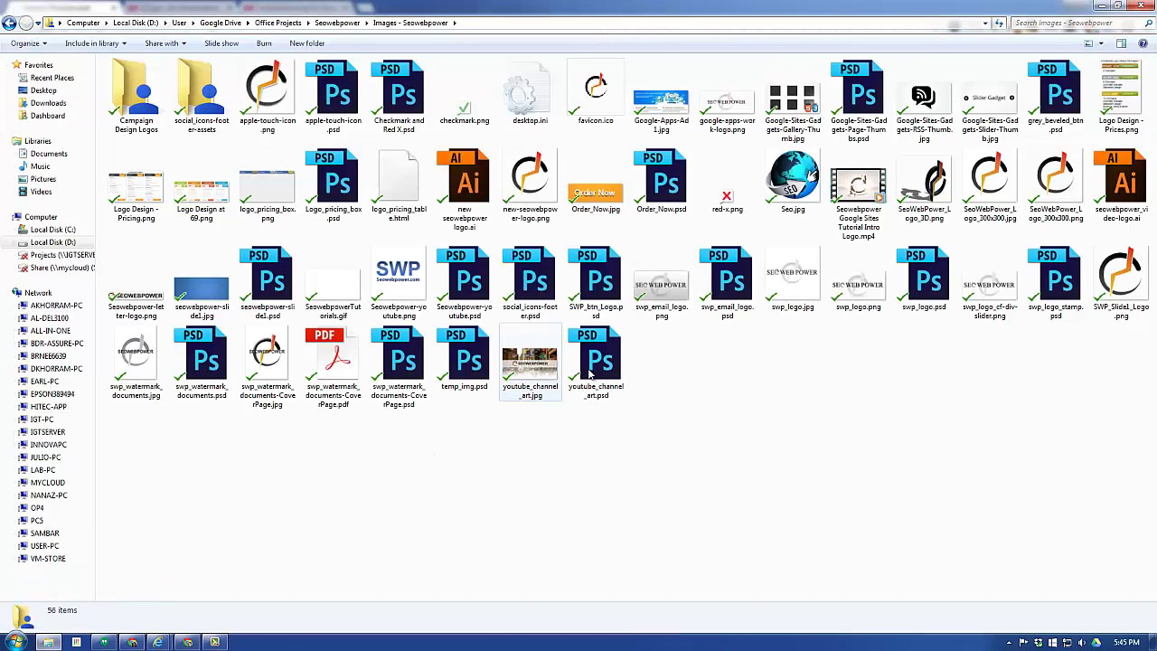
left_click(343, 312)
right_click(336, 297)
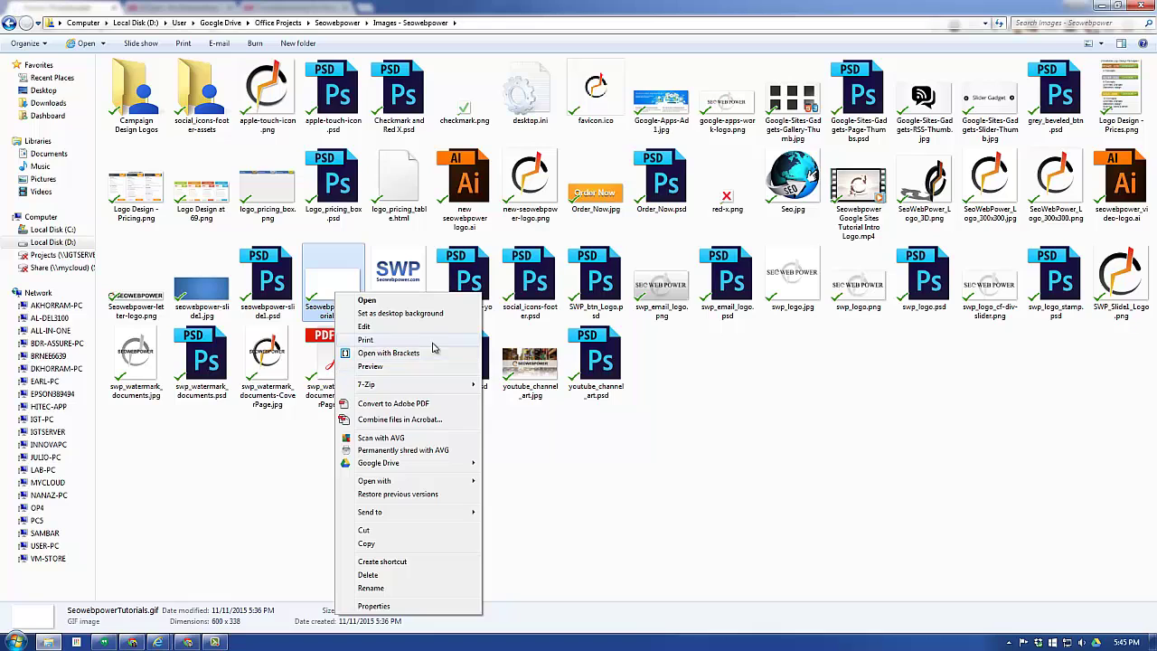
mouse_move(449, 487)
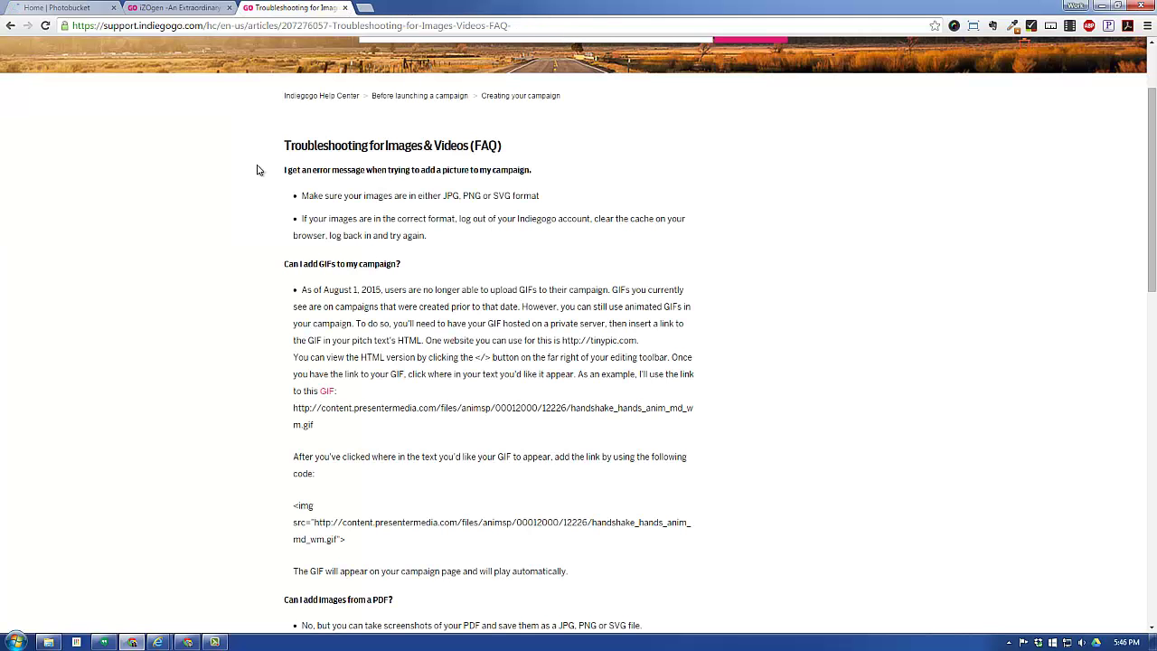
Upload SeowebpowerTutorials.gif from the Images - Seowebpower folder to Your Bucket on Photobucket.
left_click(79, 11)
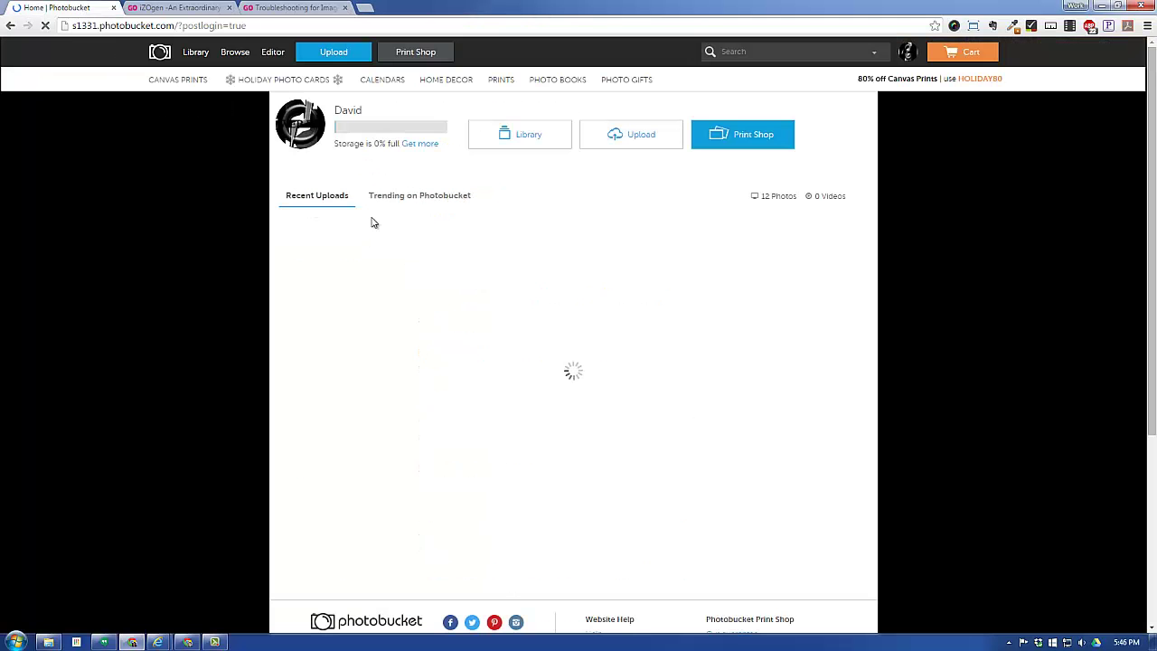
left_click(633, 141)
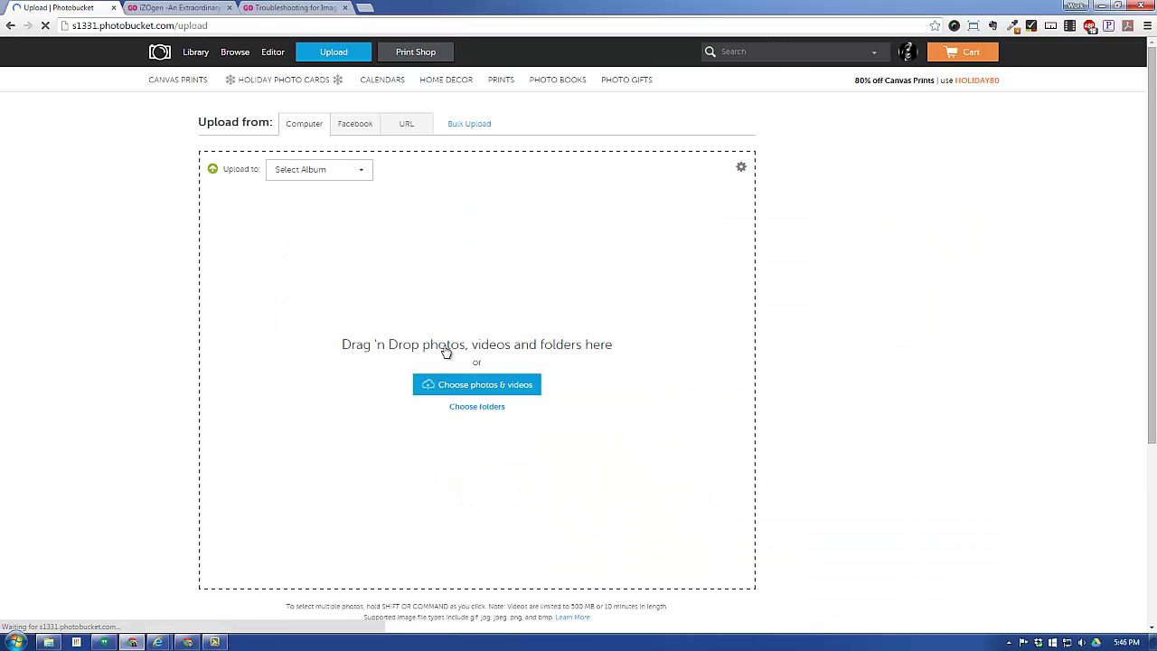
left_click(49, 642)
left_click_drag(909, 7, 883, 86)
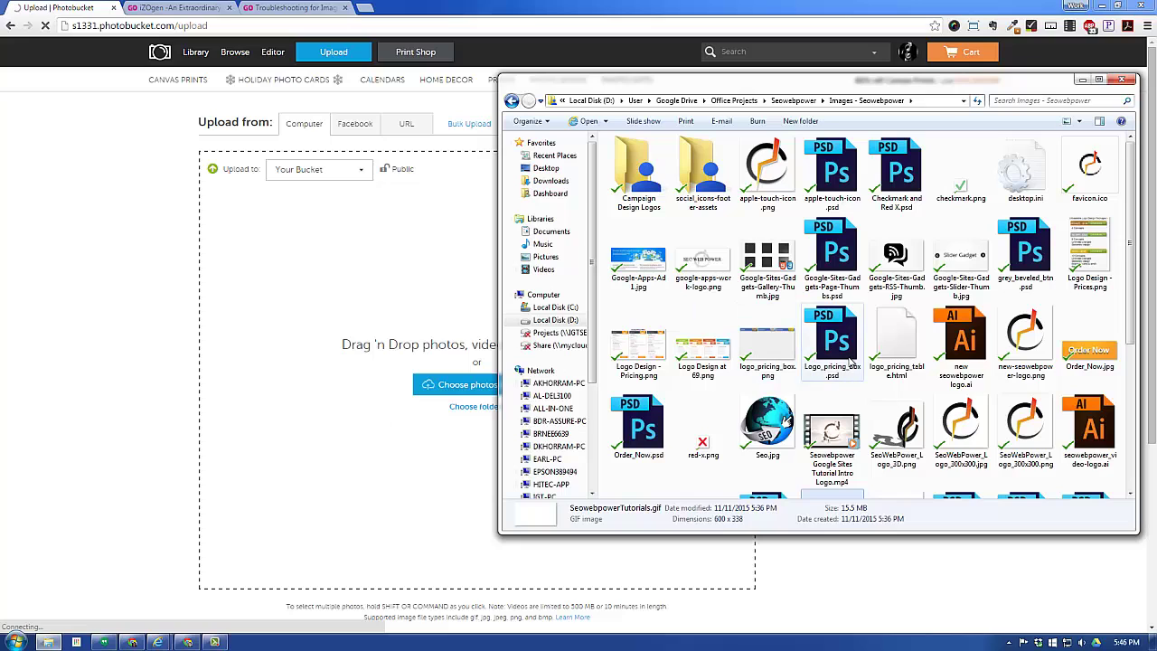
left_click(885, 327)
scroll(886, 339, "down", 3)
left_click(830, 312)
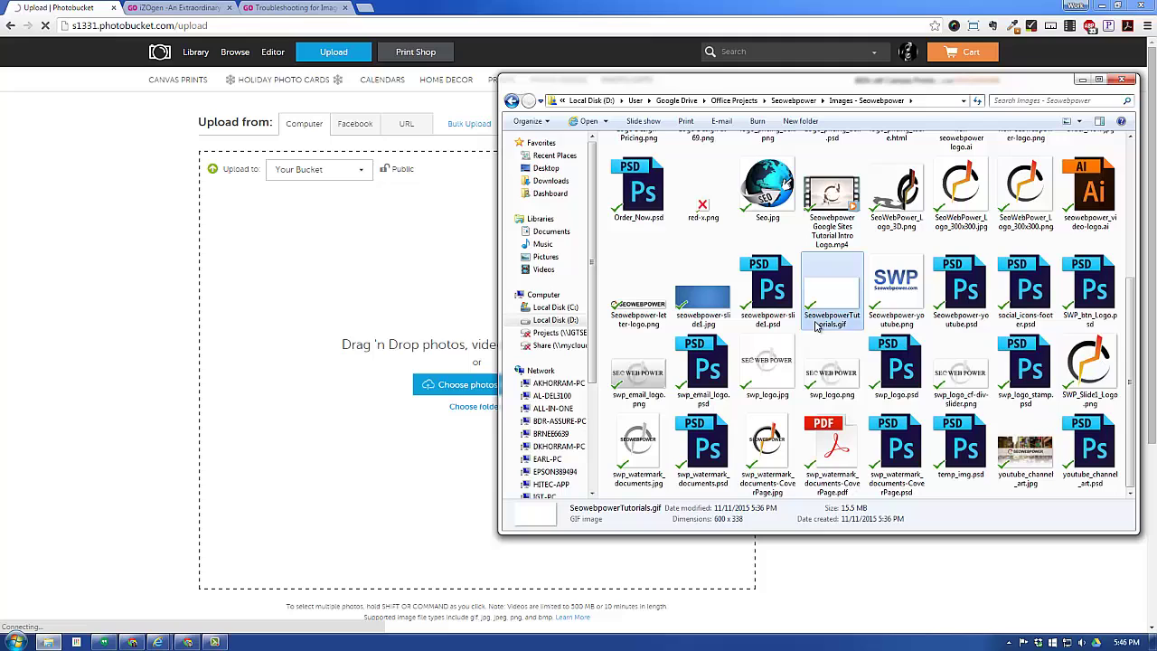
left_click_drag(830, 294, 420, 357)
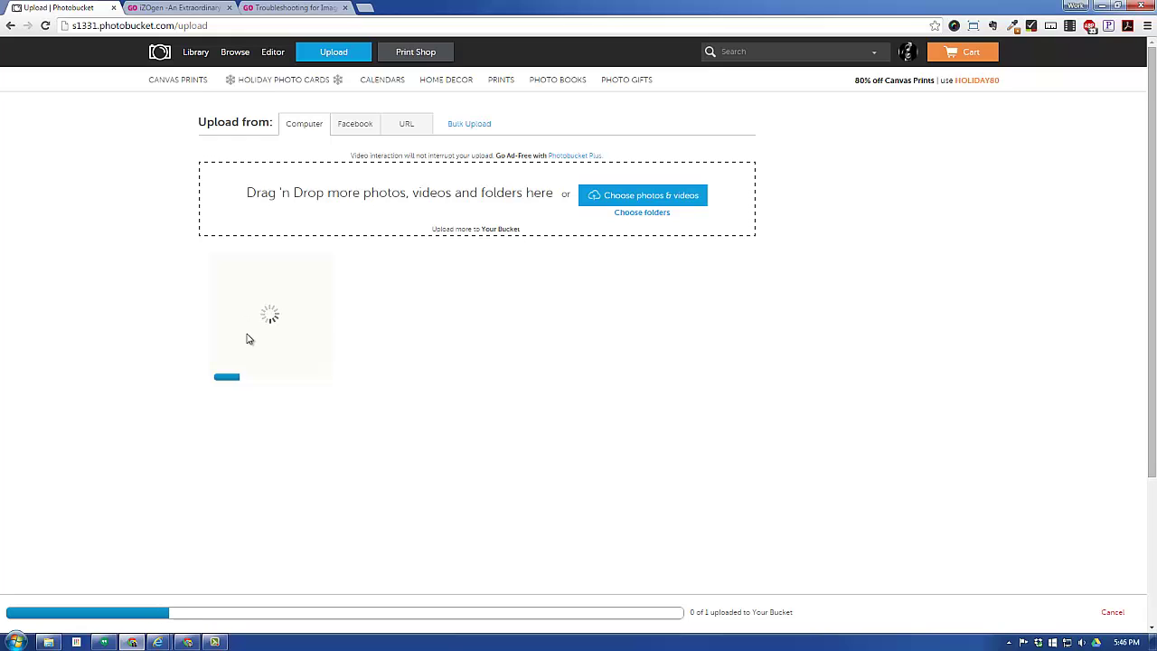
Switch to the Indiegogo campaign editor and look over the pitch text and images for places to insert a GIF.
left_click(179, 7)
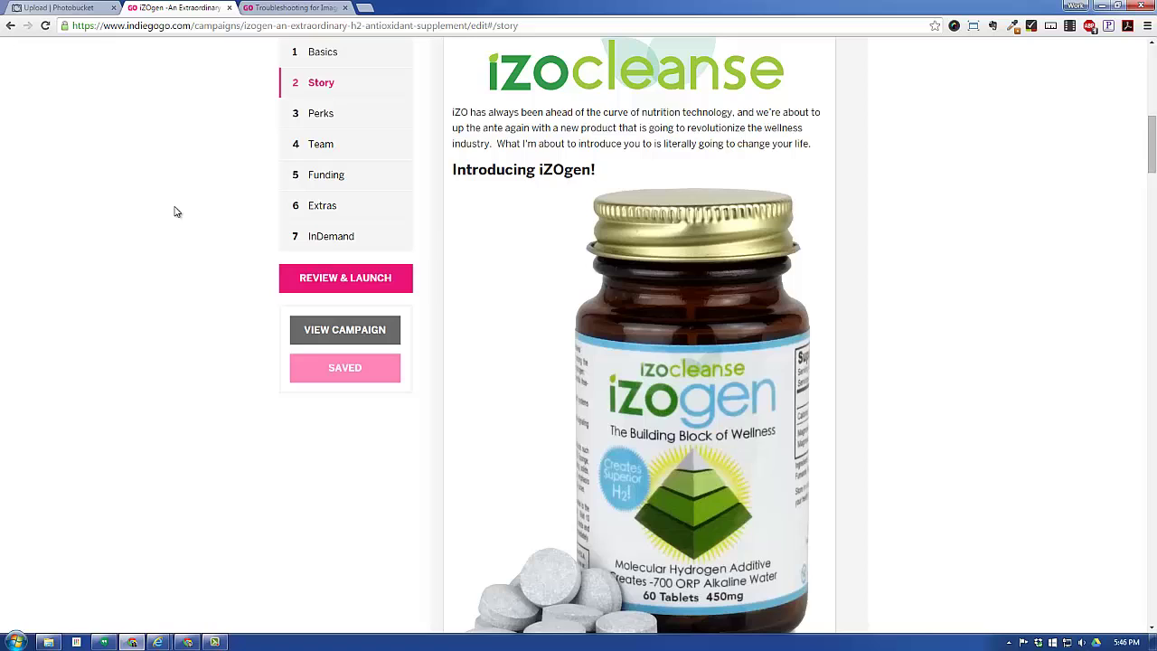
scroll(452, 232, "up", 2)
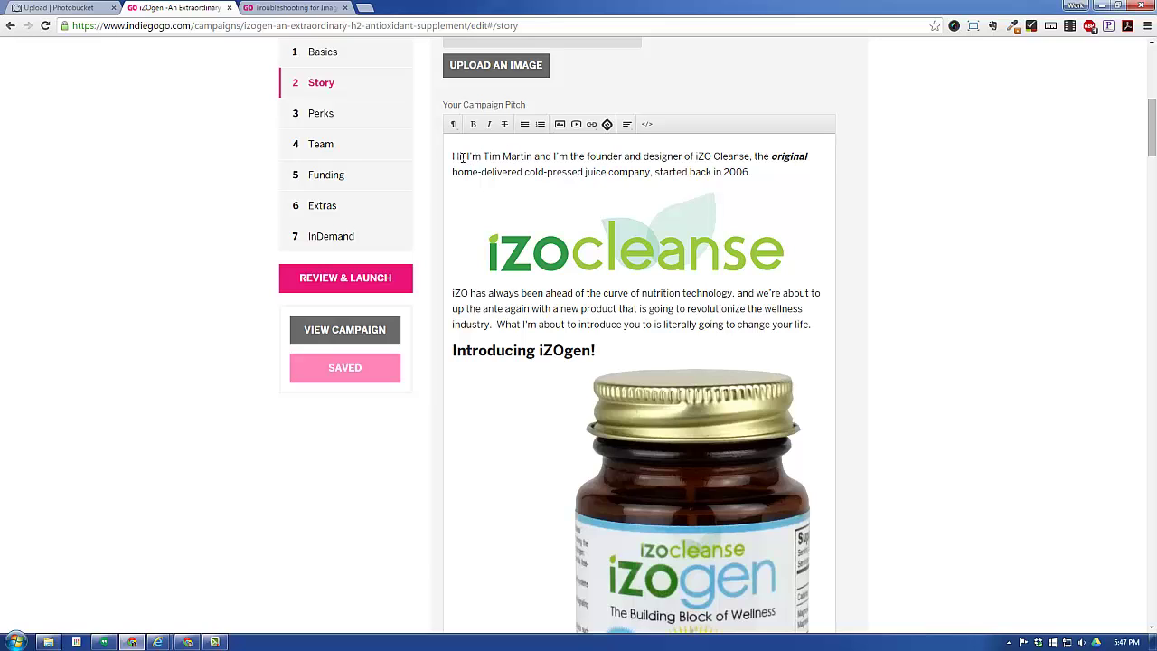
type(",")
key("BackSpace")
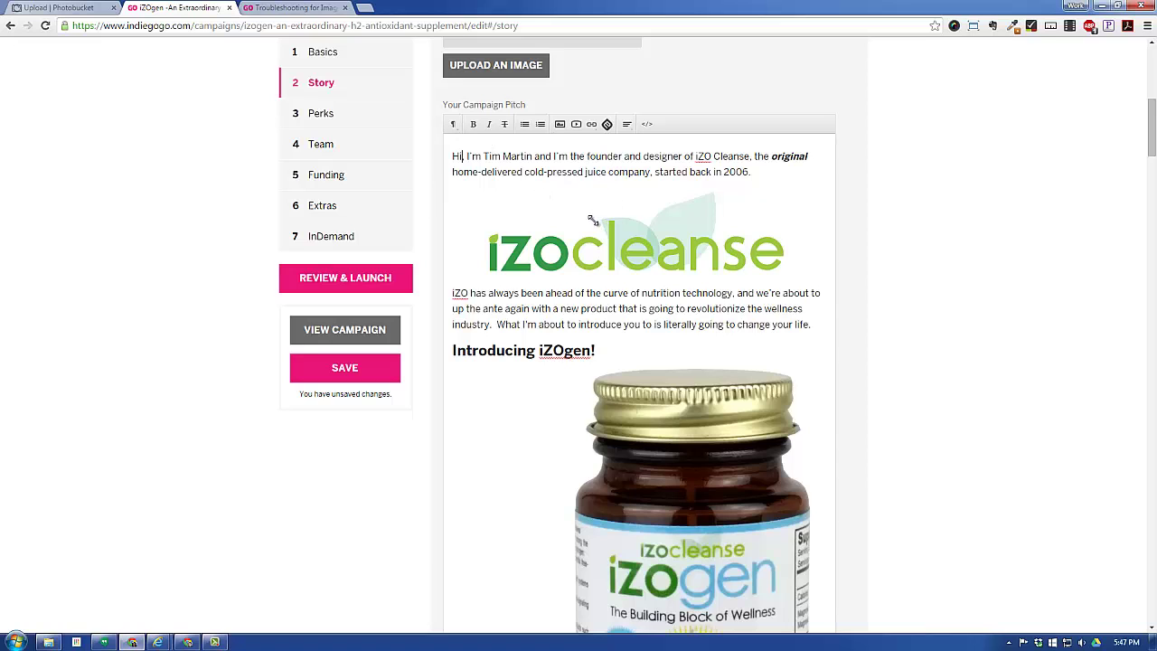
scroll(593, 220, "down", 4)
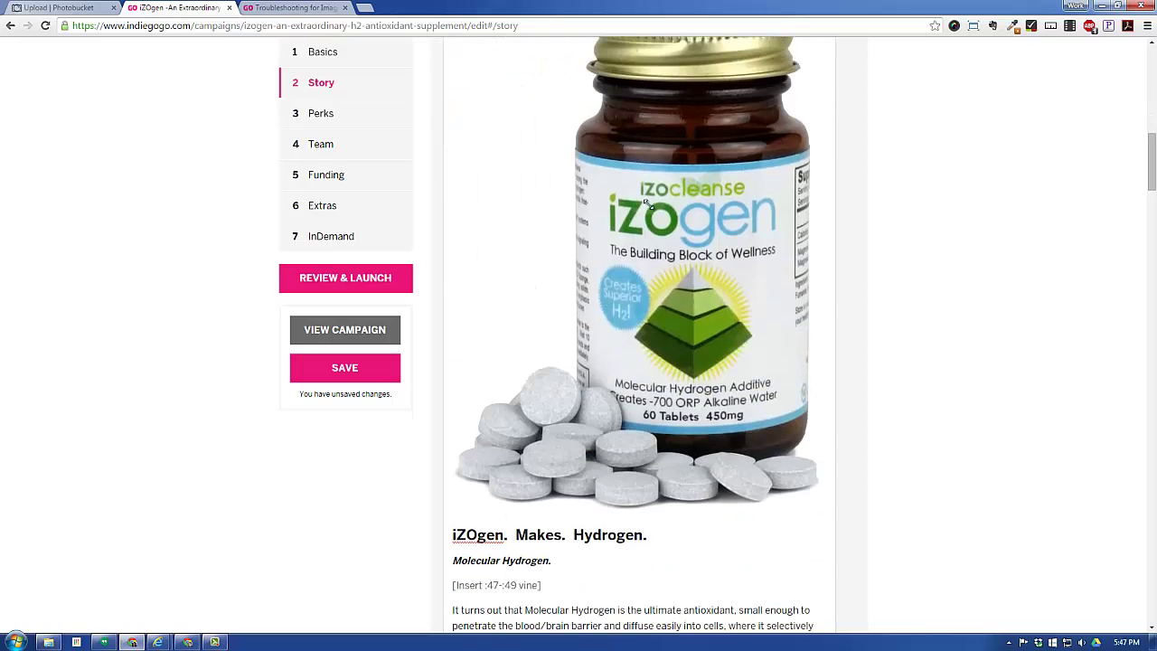
scroll(628, 256, "up", 5)
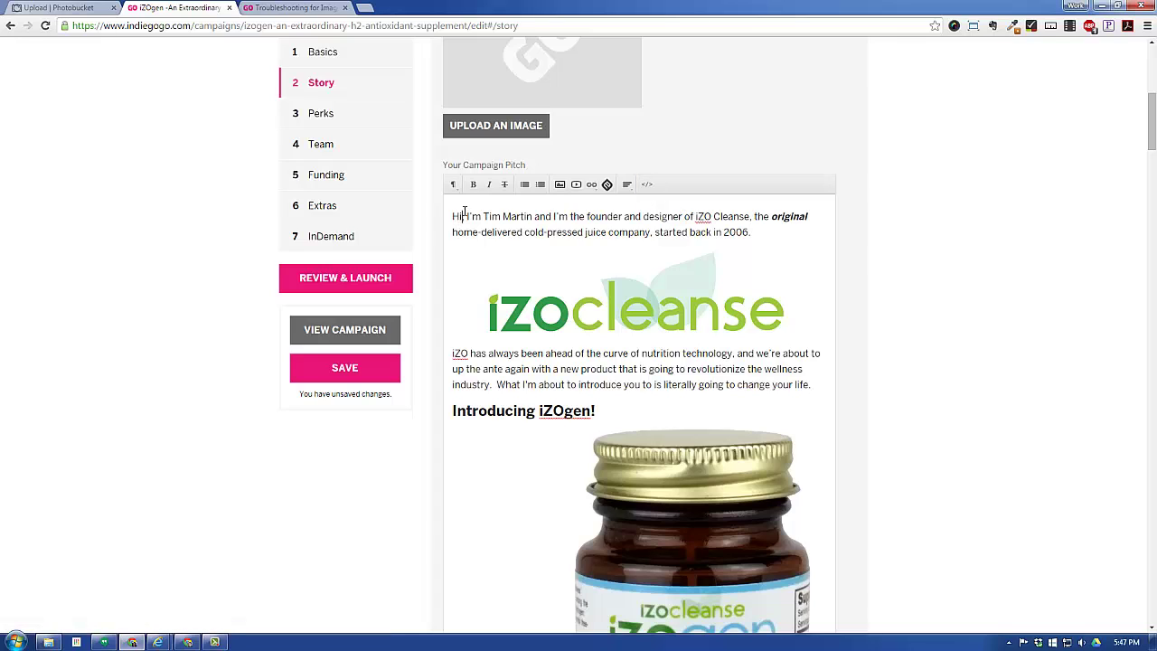
Look through the HTML source of the campaign pitch and return to the formatted view.
left_click(646, 184)
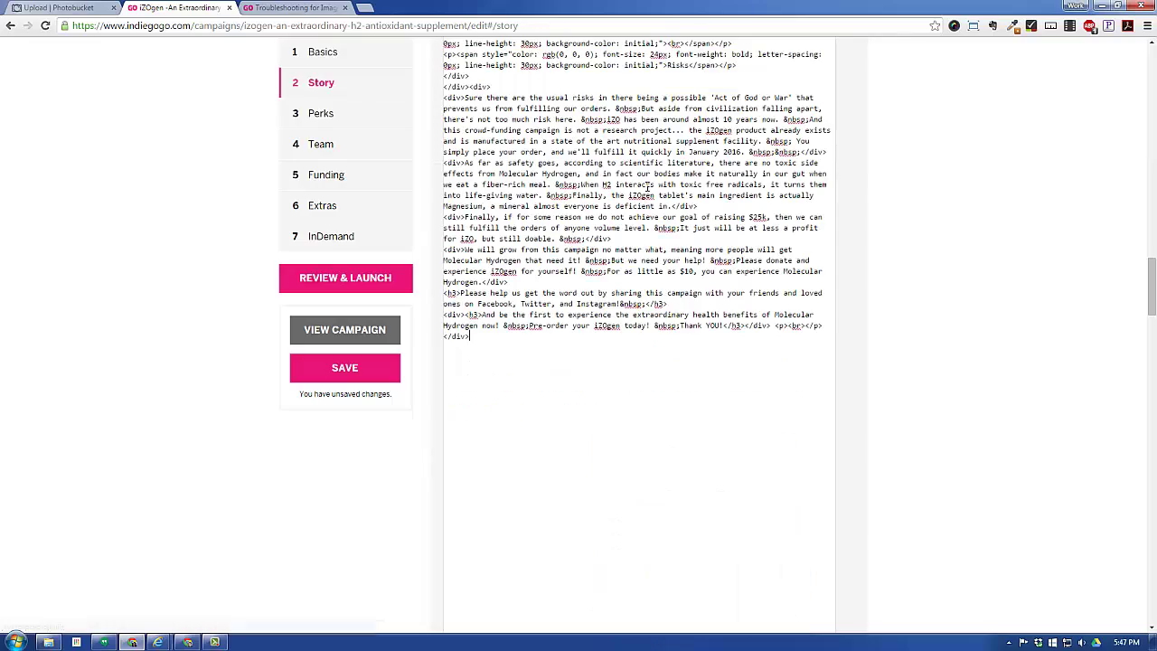
middle_click(631, 222)
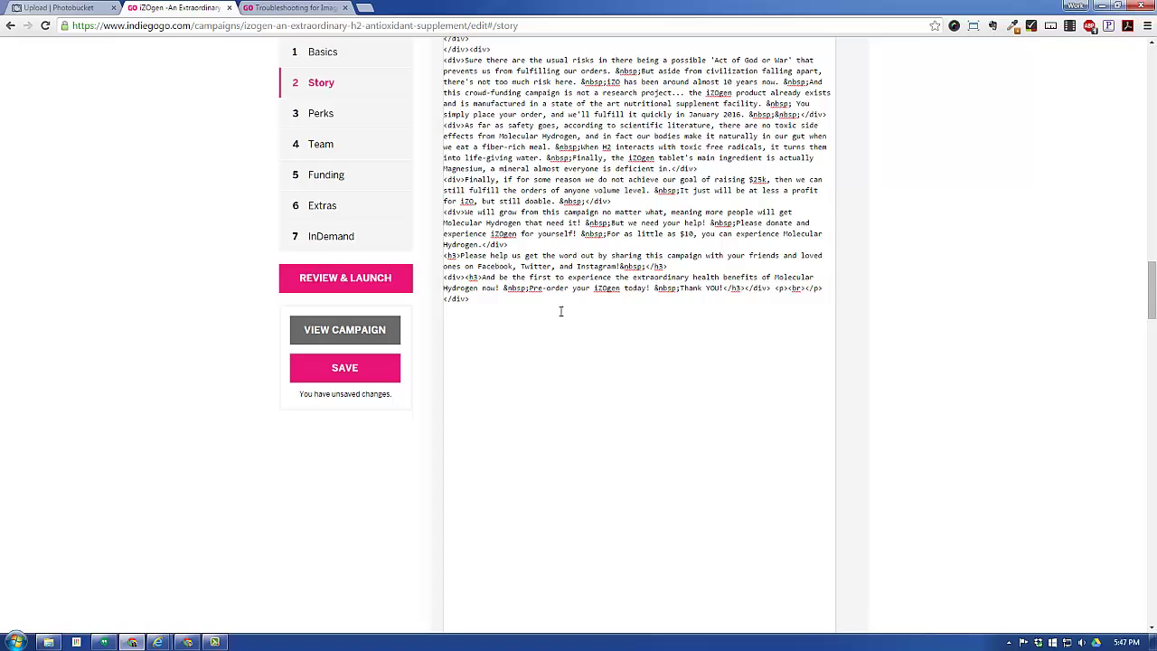
scroll(538, 314, "up", 3)
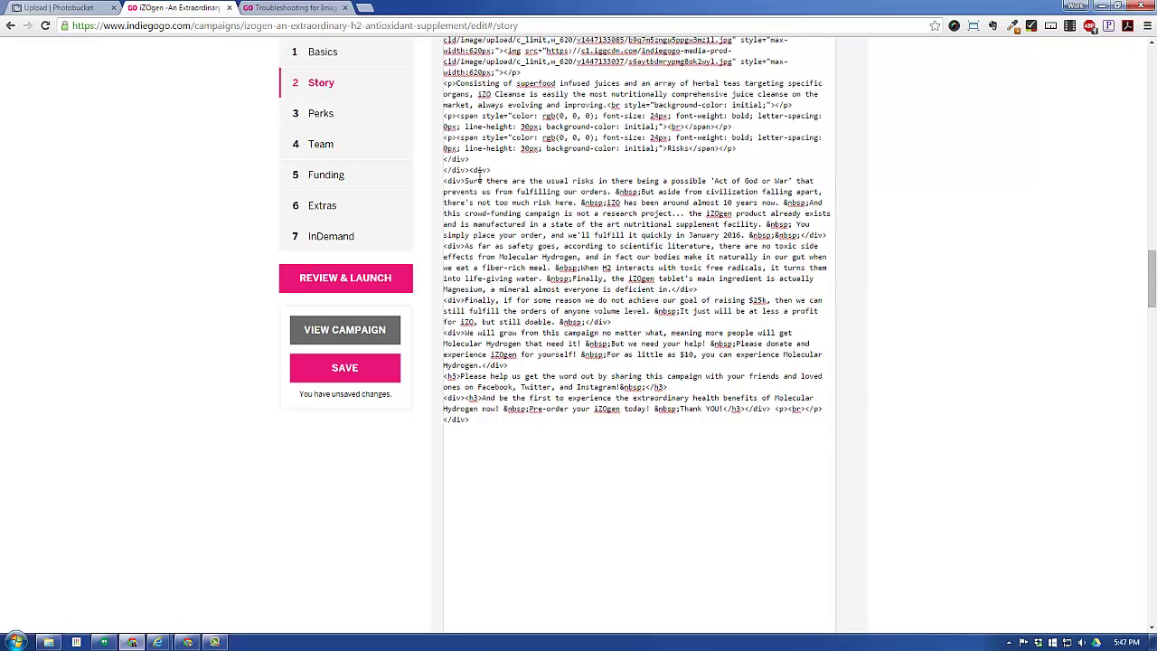
scroll(552, 256, "up", 20)
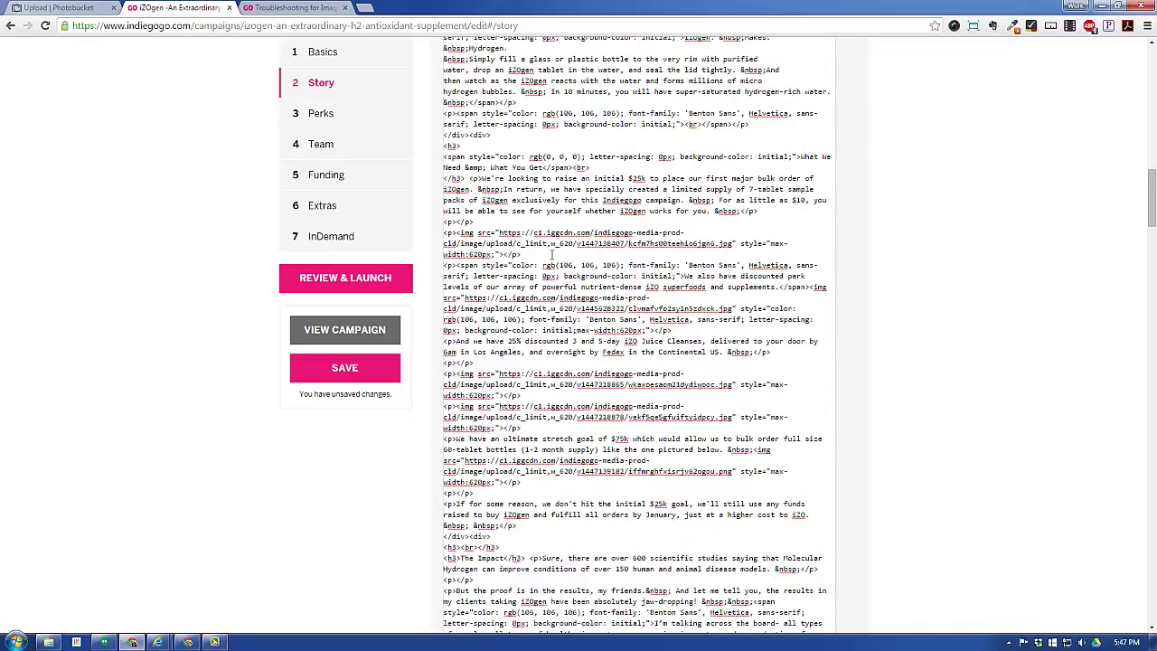
scroll(552, 258, "up", 5)
left_click(644, 228)
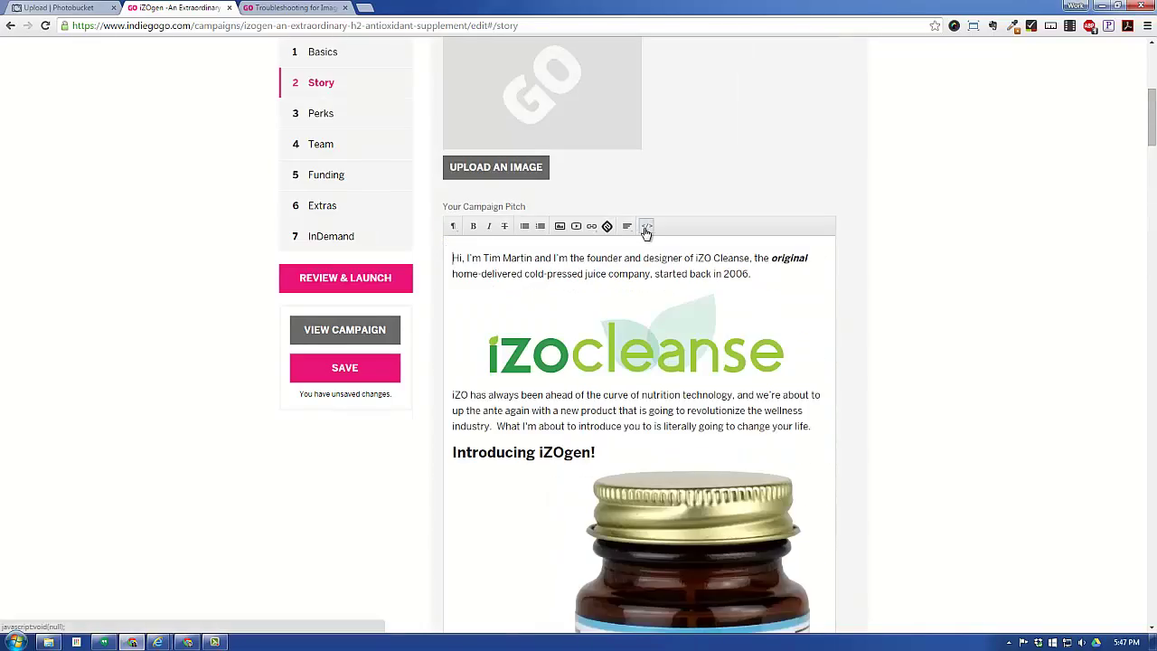
Add the placeholder text "InsertImageHere" a few lines below the closing "Thank YOU!" heading of the pitch.
scroll(567, 300, "down", 12)
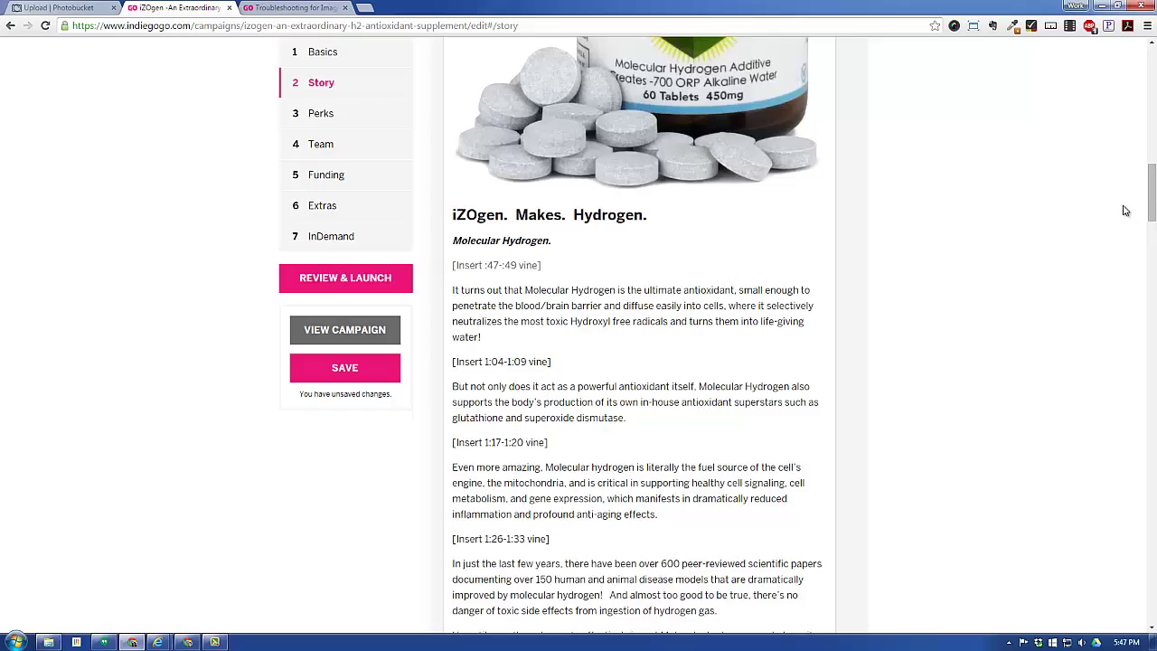
scroll(1146, 358, "down", 2)
scroll(1146, 358, "down", 20)
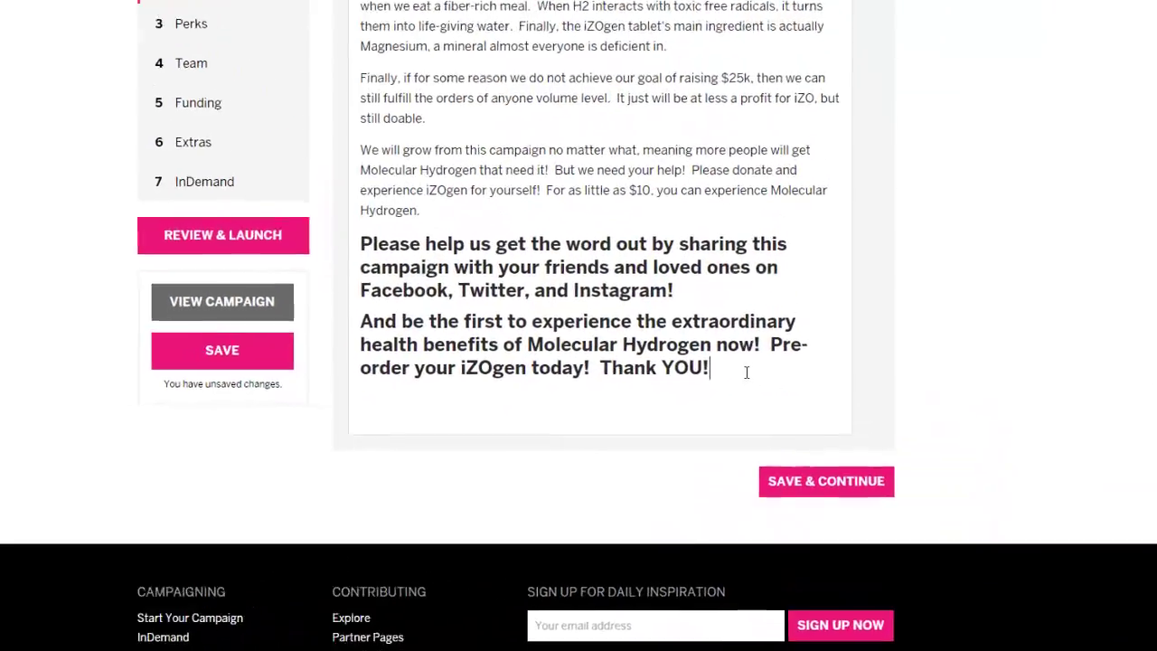
key("Return")
key("Return")
key("Return")
type("I")
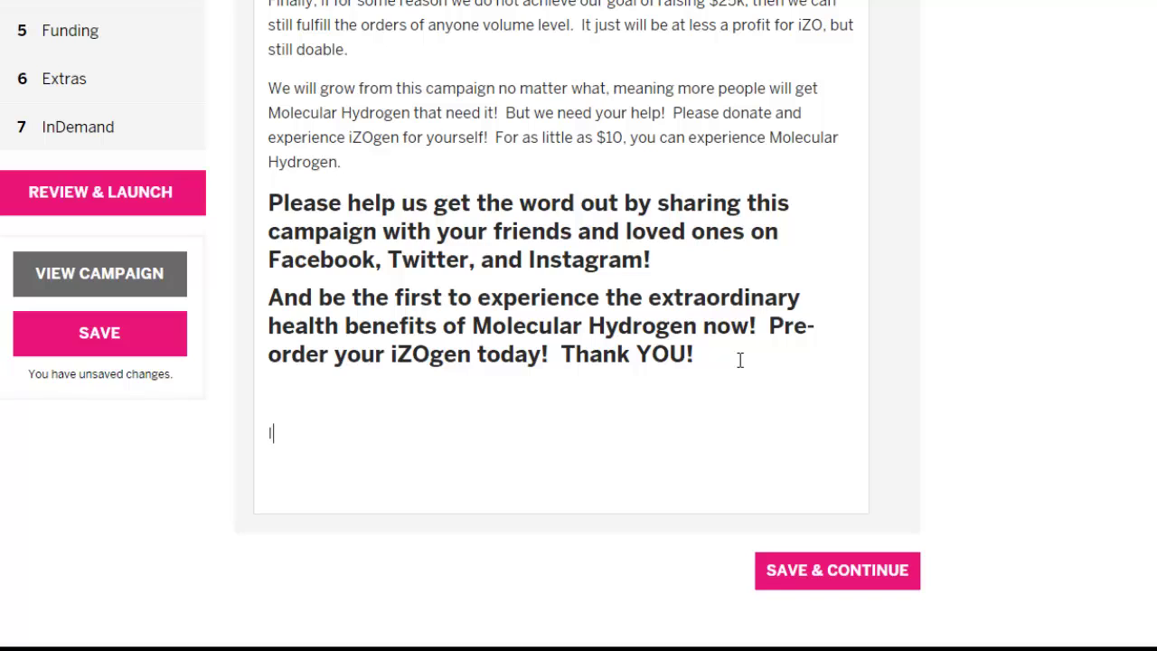
type("nsertImageHere")
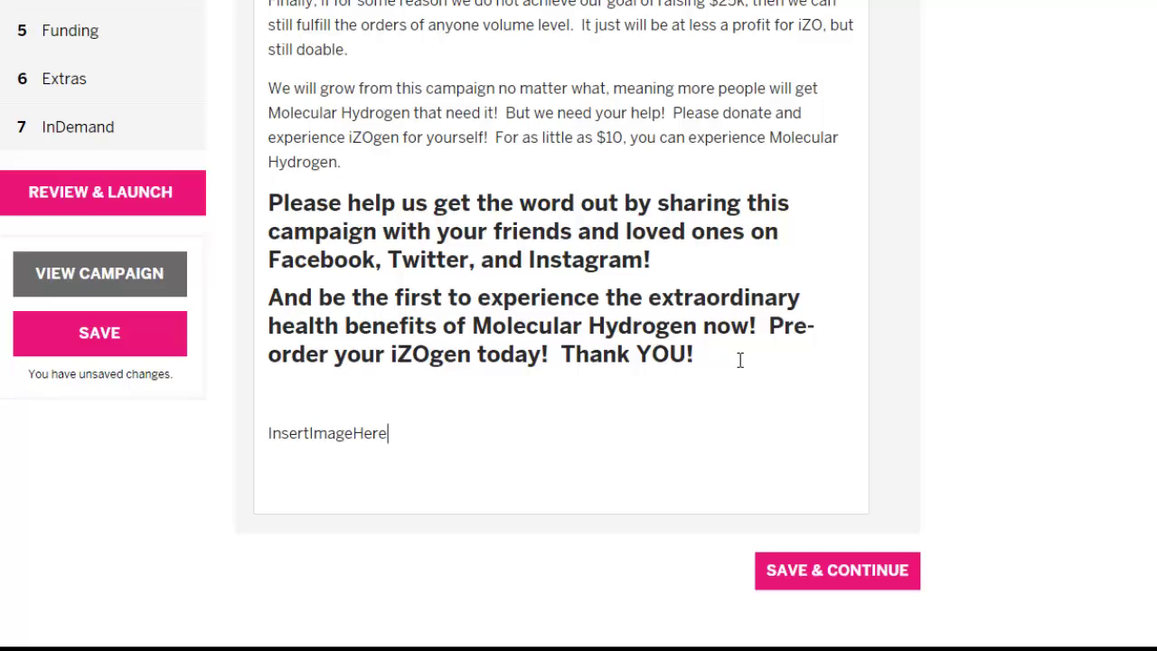
Copy the placeholder text InsertImageHere, show the pitch's HTML source and search the page for the copied placeholder.
left_click_drag(406, 432, 271, 440)
key("ctrl+c")
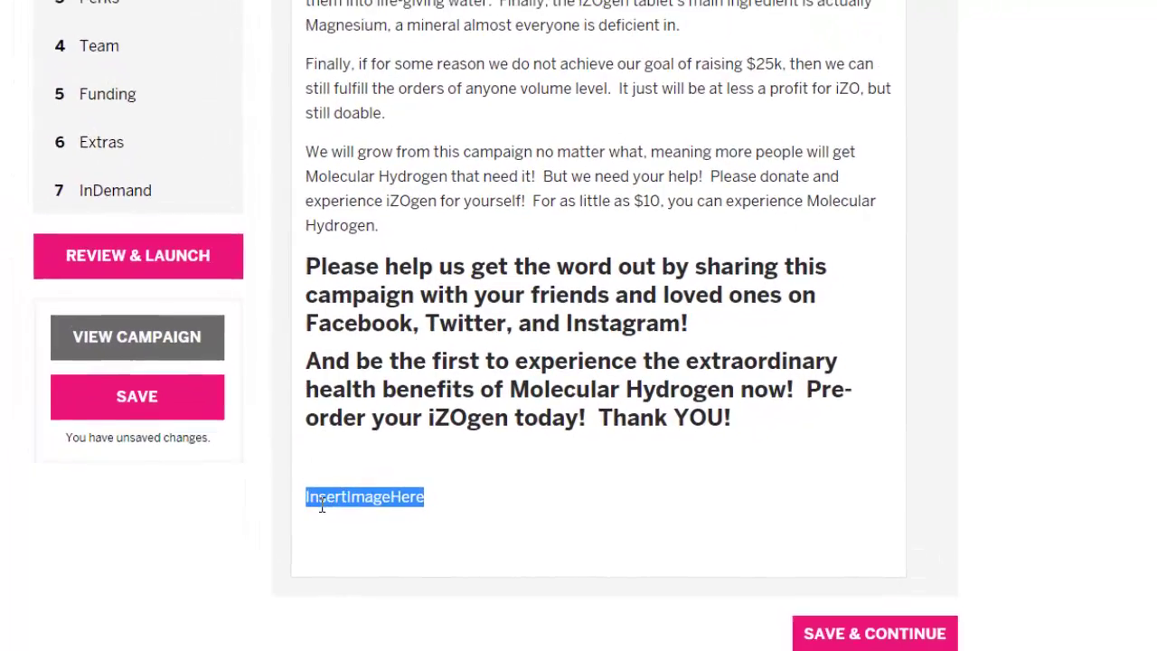
scroll(449, 511, "up", 5)
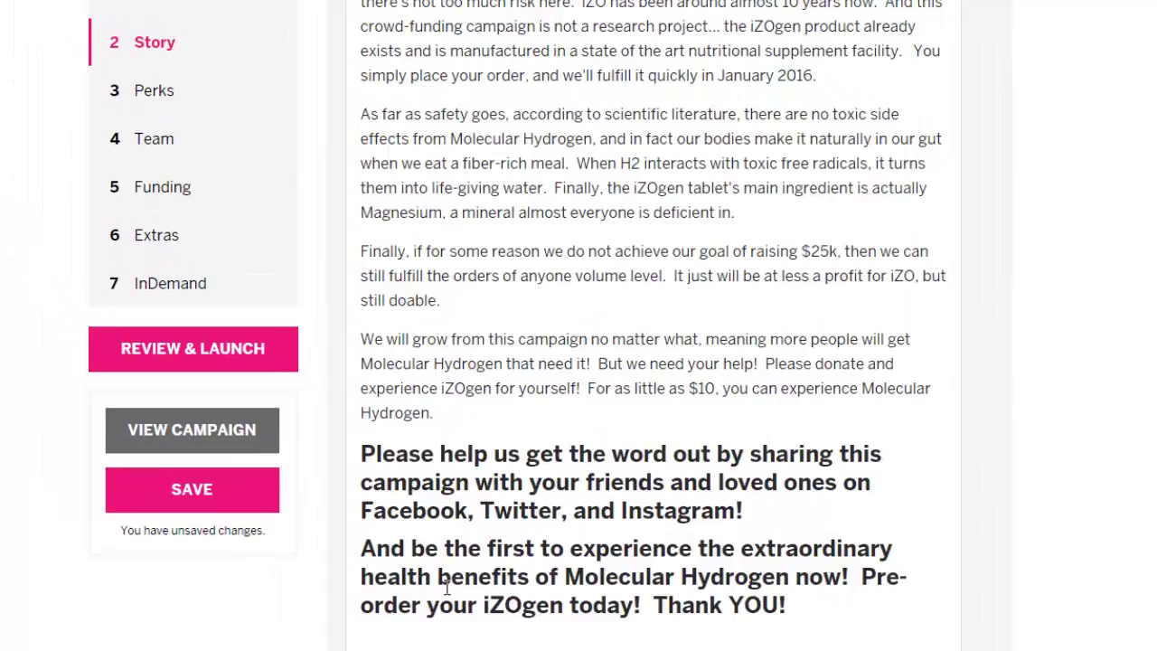
scroll(678, 361, "up", 15)
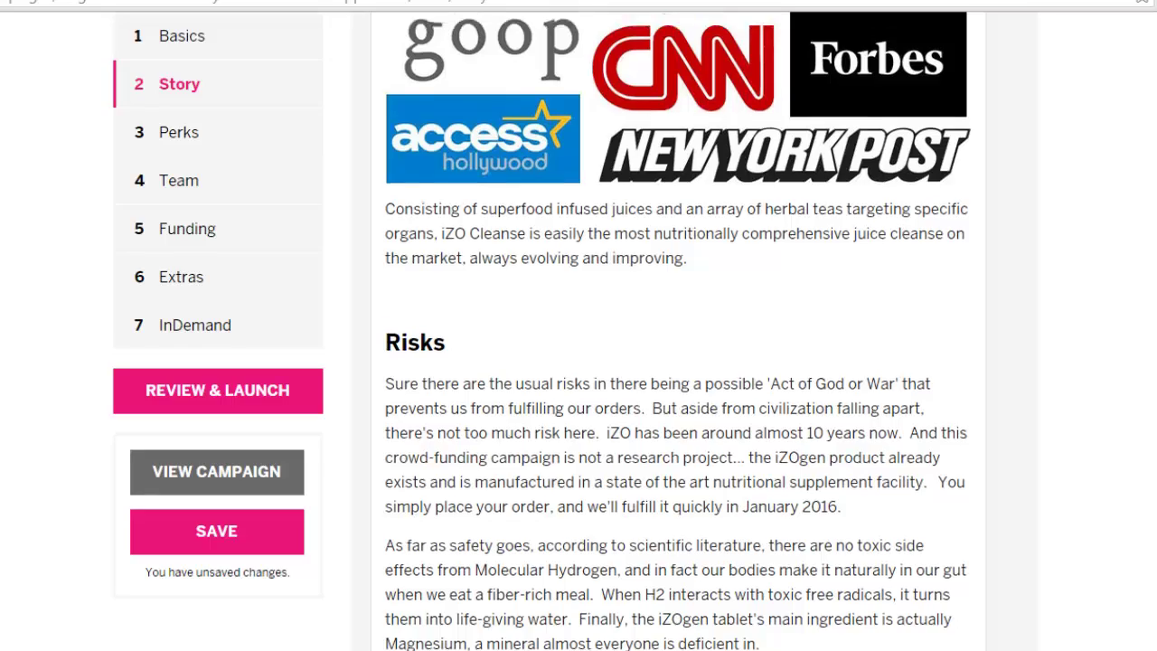
scroll(984, 465, "up", 5)
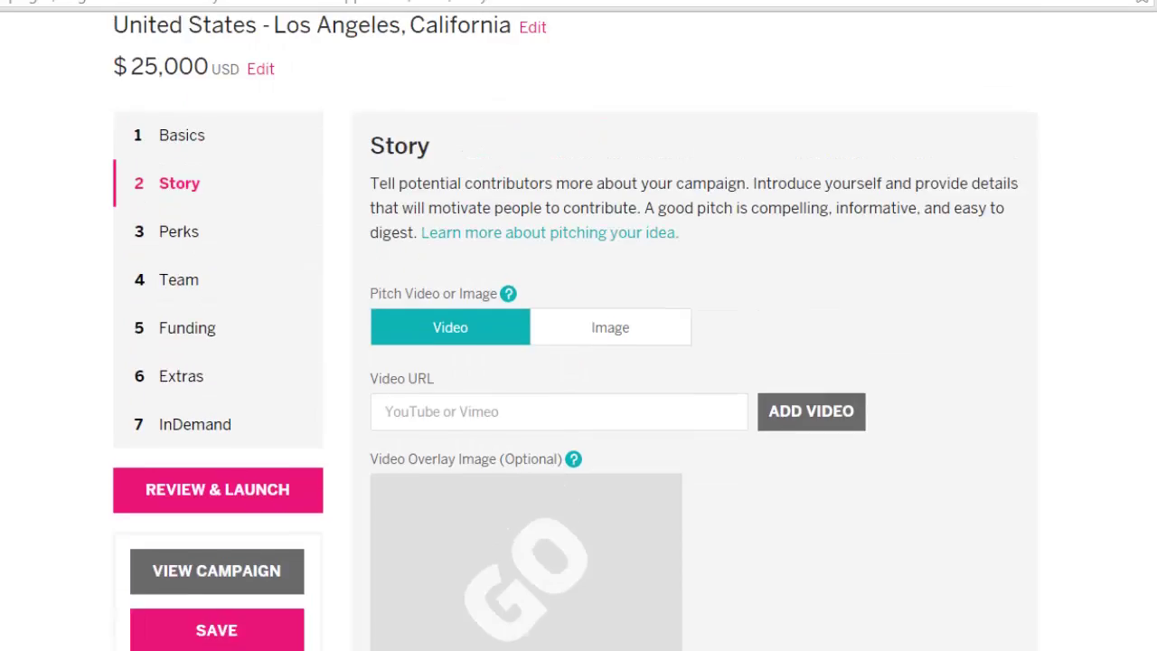
scroll(984, 465, "down", 3)
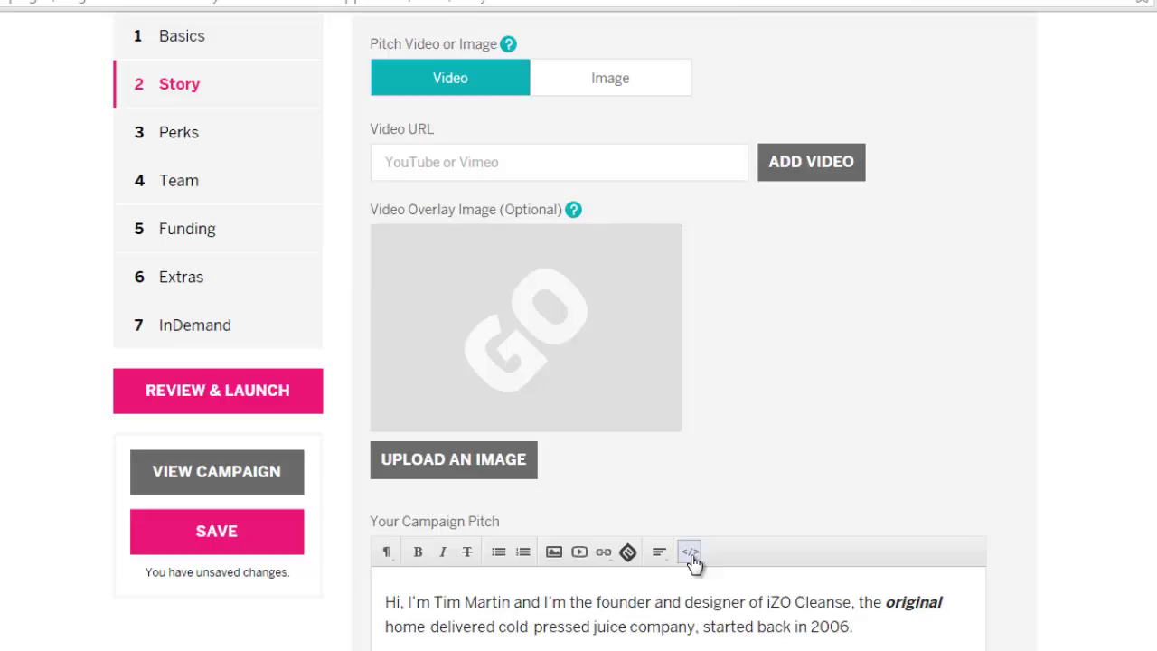
left_click(692, 554)
scroll(624, 546, "up", 20)
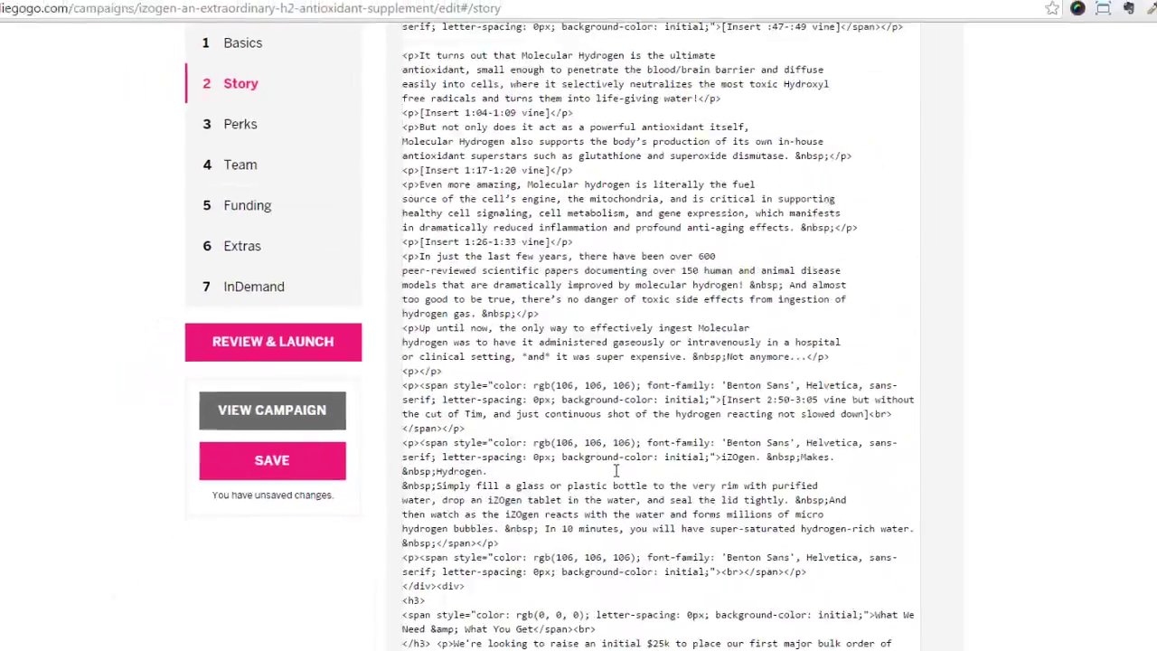
key("ctrl+f")
key("ctrl+v")
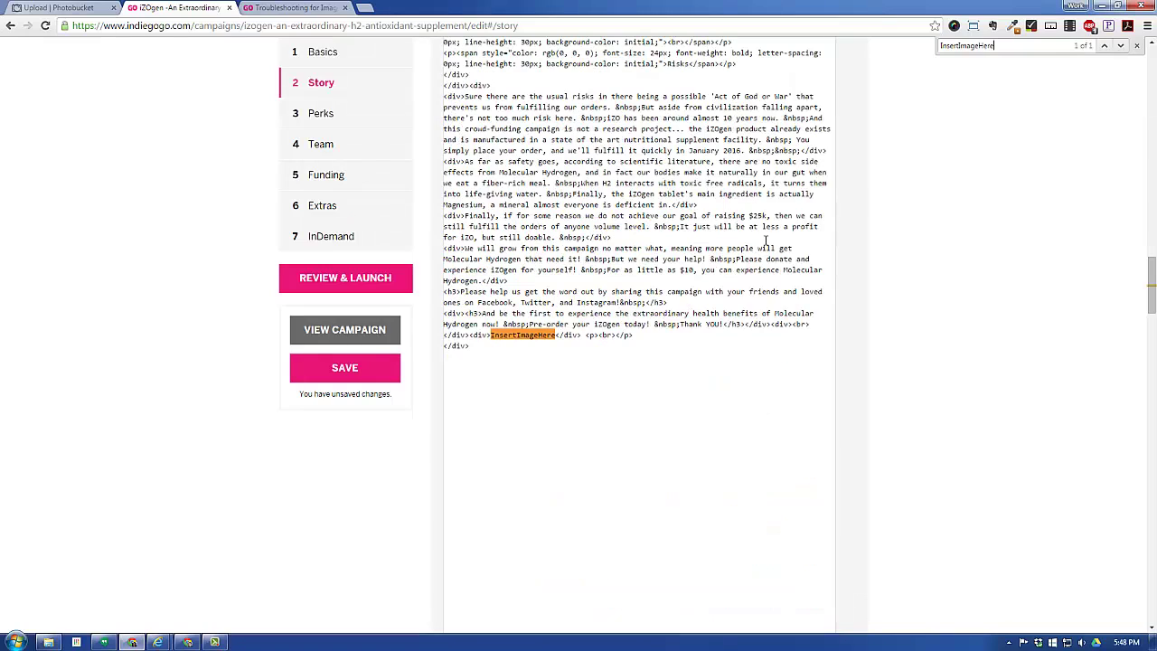
Put the div containing InsertImageHere on its own line in the pitch's HTML and select the placeholder text inside it.
key("shift+Left")
key("shift+Left")
key("shift+Left")
key("shift+Left")
key("shift+Left")
key("shift+Left")
key("shift+Left")
key("shift+Left")
key("shift+Left")
key("shift+Left")
key("shift+Left")
key("shift+Left")
key("shift+Left")
key("shift+Left")
key("shift+Left")
left_click(475, 334)
key("Return")
left_click(560, 346)
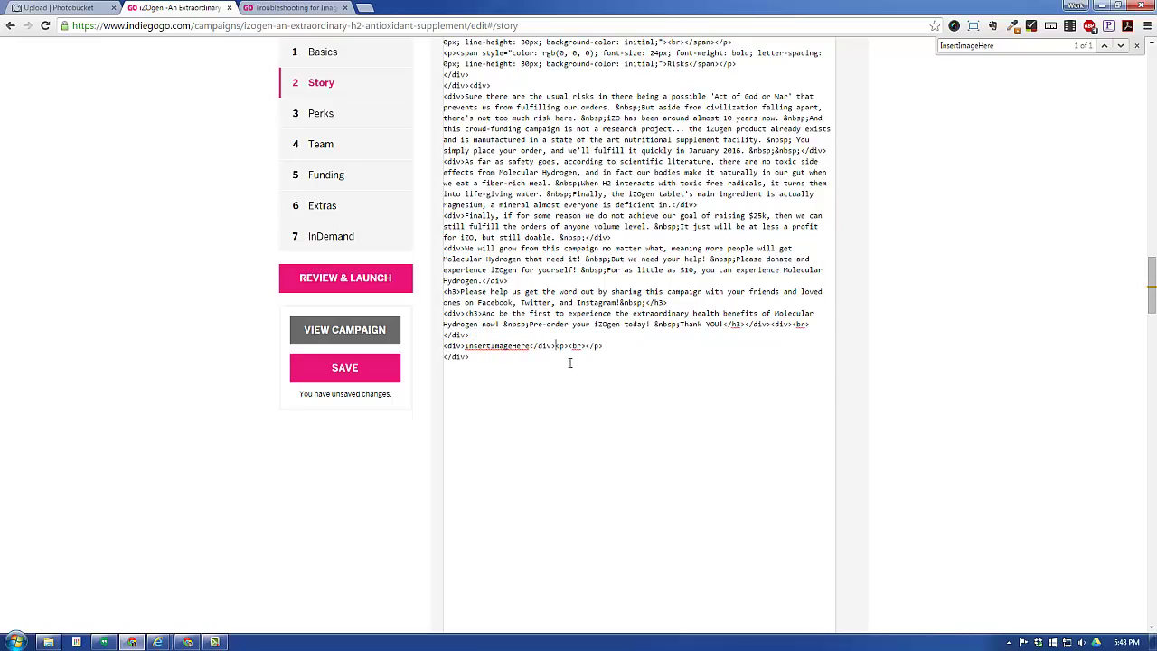
key("Return")
left_click_drag(466, 347, 530, 347)
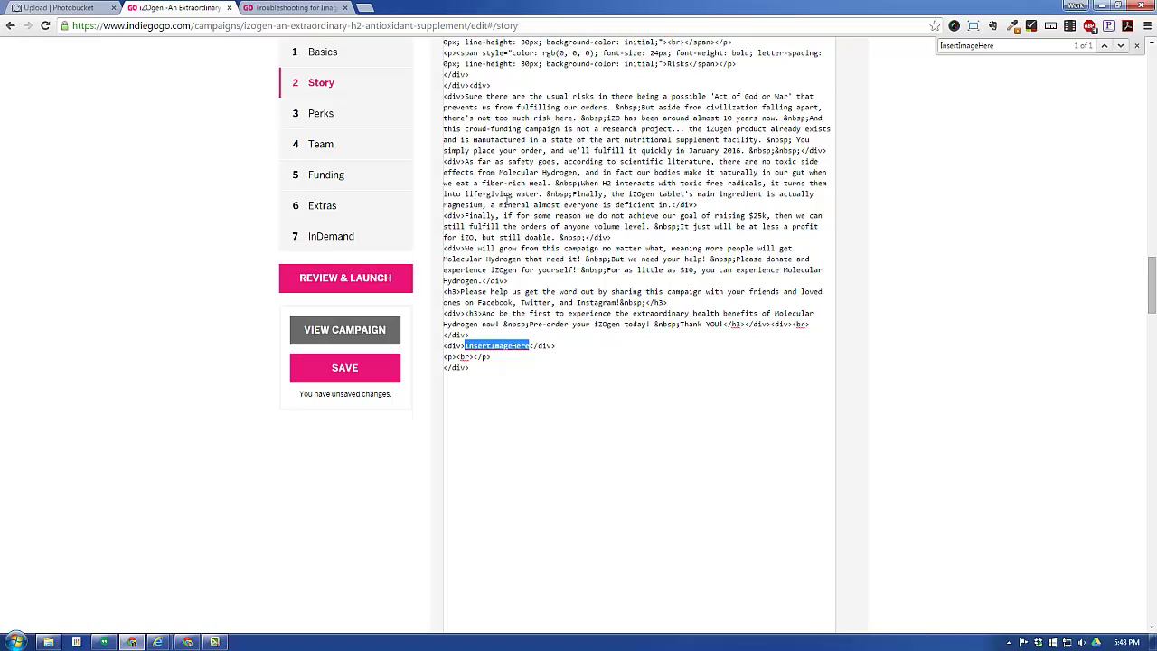
Switch to Photobucket and title the uploaded GIF "Seowebpower Tutorials Logo".
left_click(82, 7)
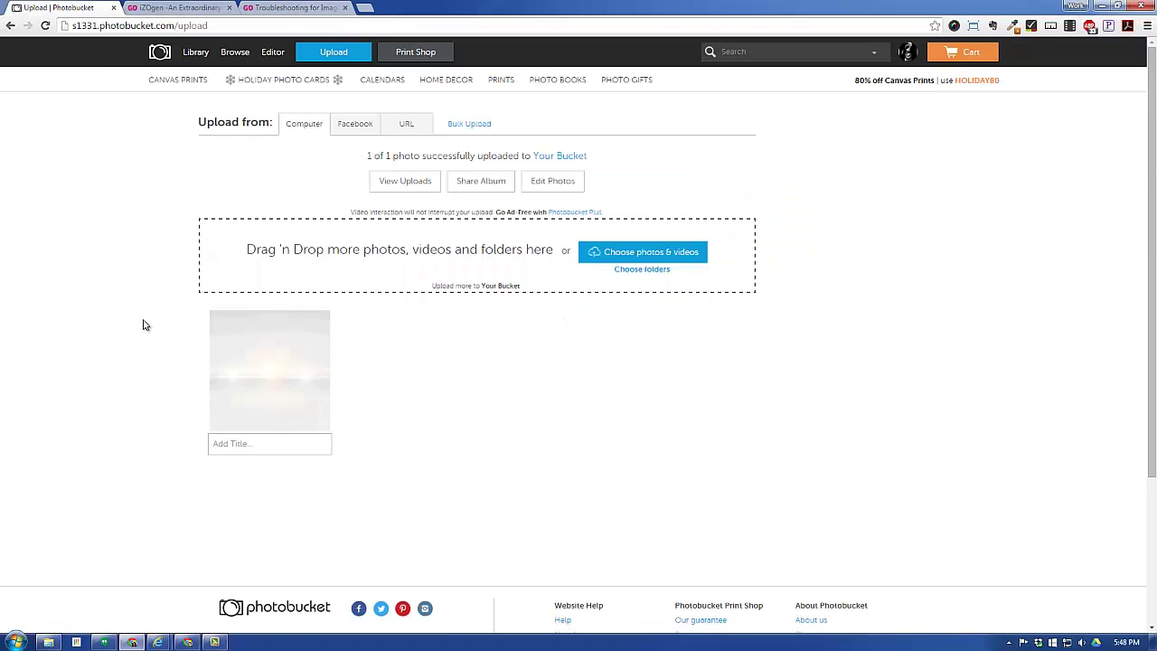
left_click(255, 444)
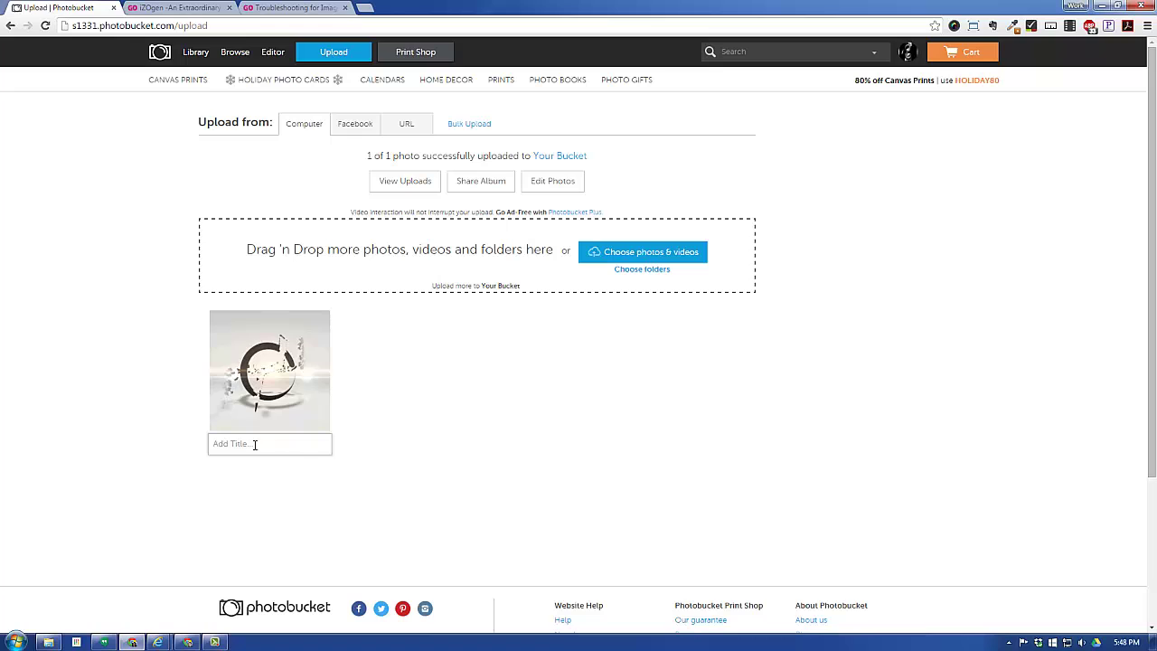
type("Seowebooster Logo")
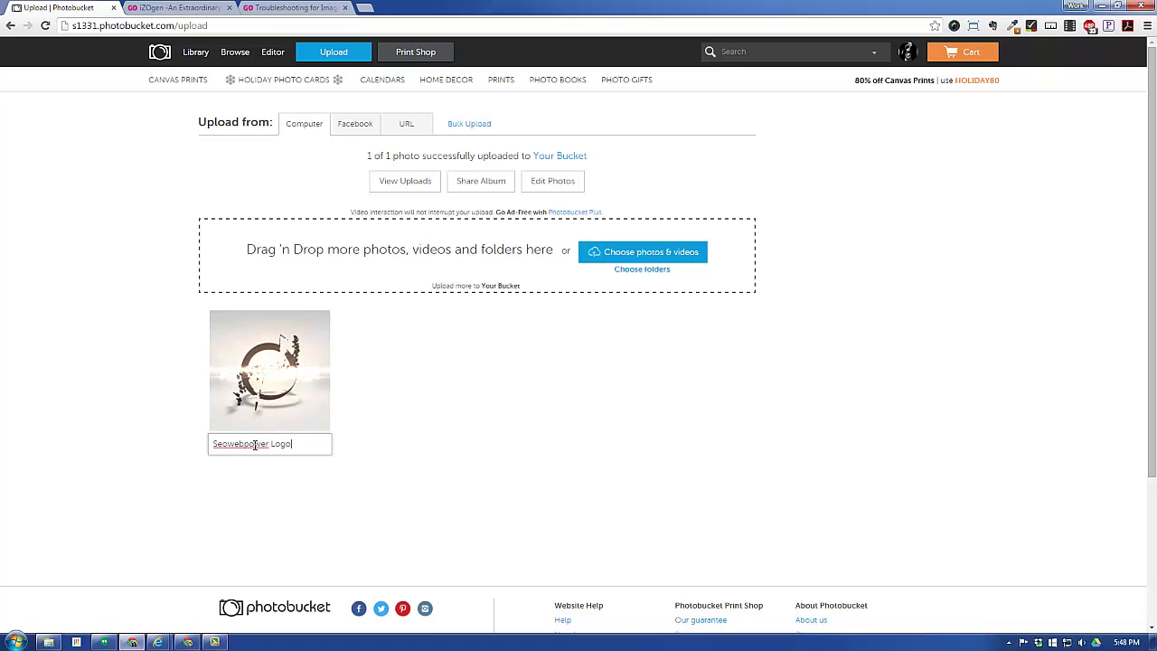
key("BackSpace")
key("BackSpace")
key("BackSpace")
key("BackSpace")
type("Tutorials")
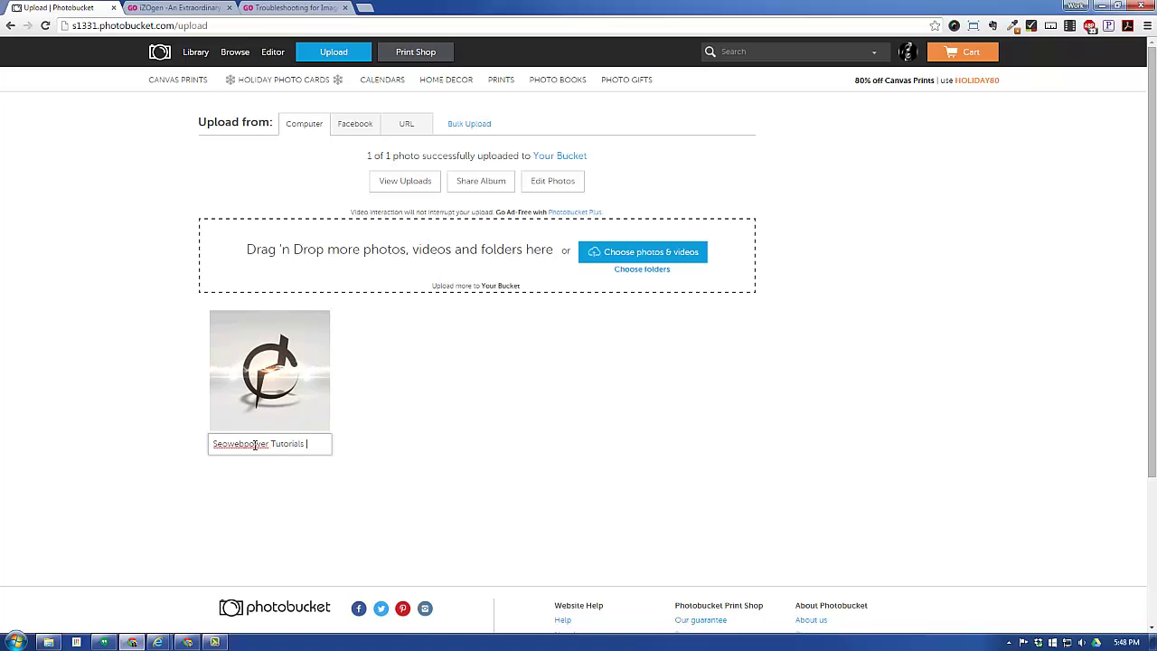
left_click(305, 517)
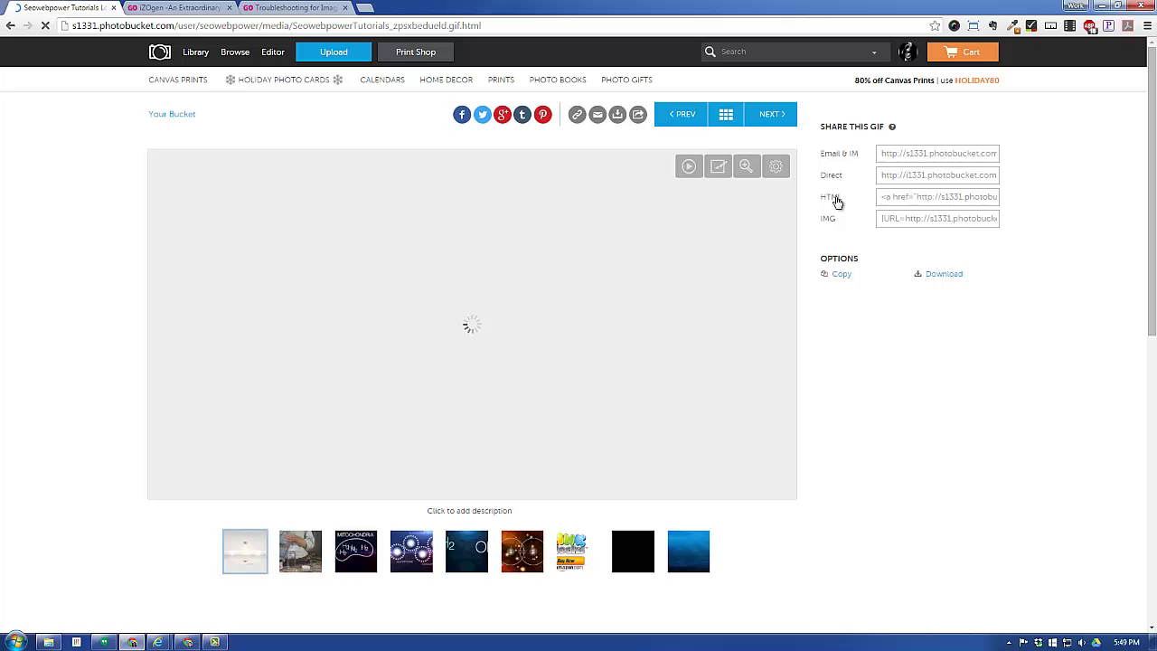
Copy the GIF's HTML share code and replace the entire contents of temp.html in Brackets with it.
left_click(893, 202)
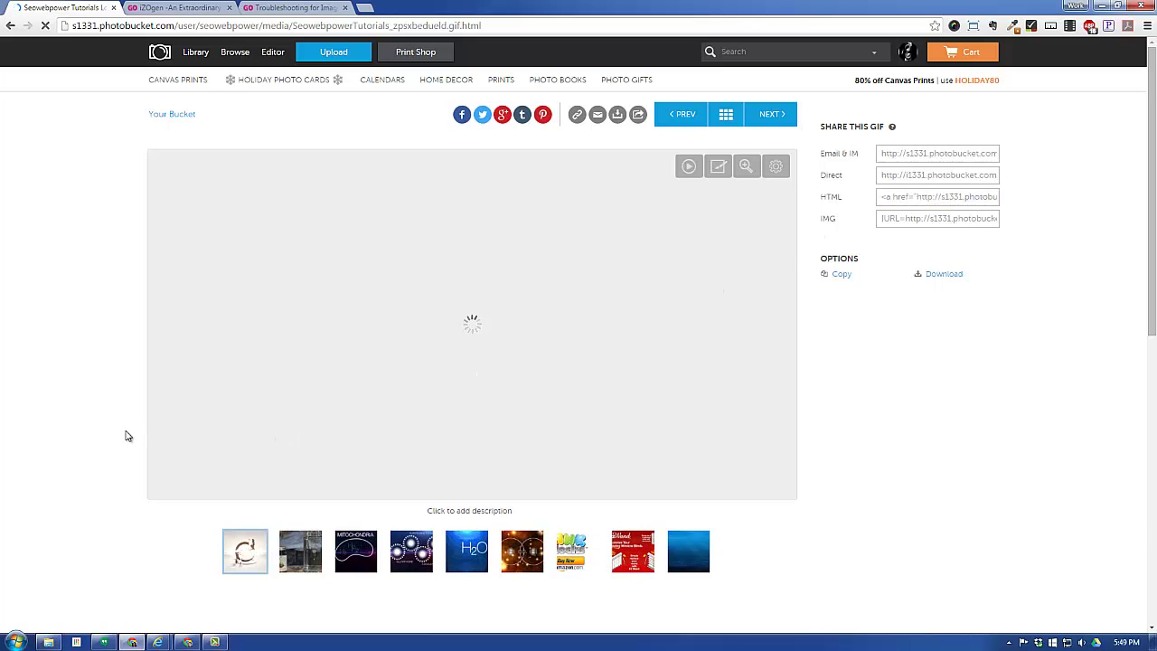
left_click(262, 13)
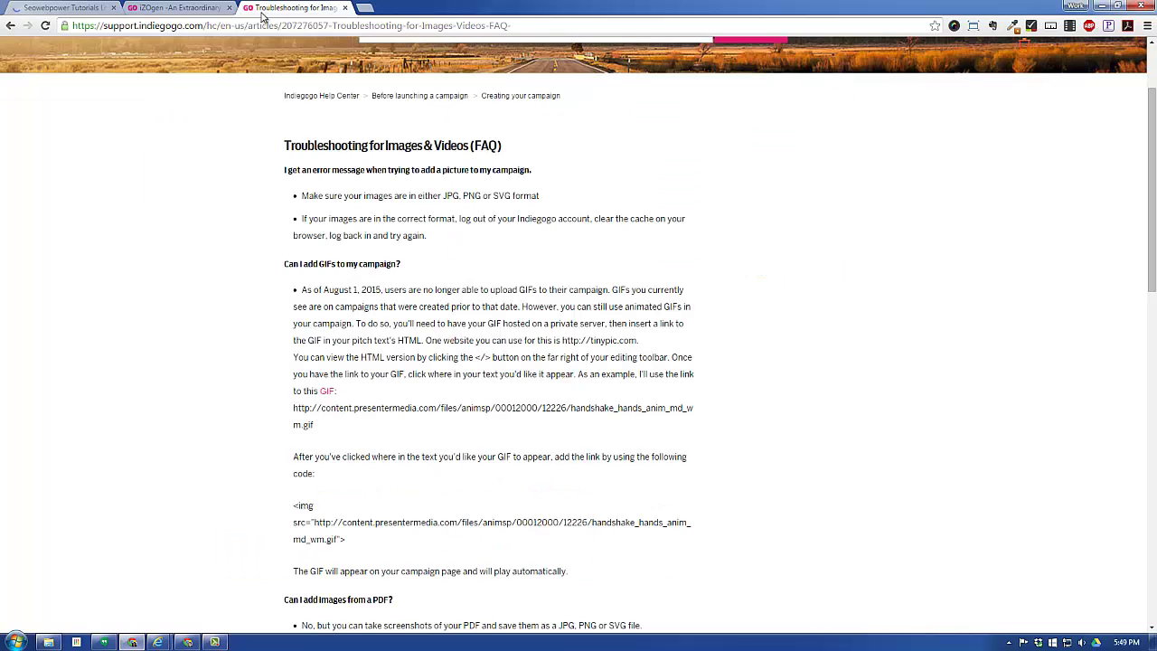
left_click(186, 12)
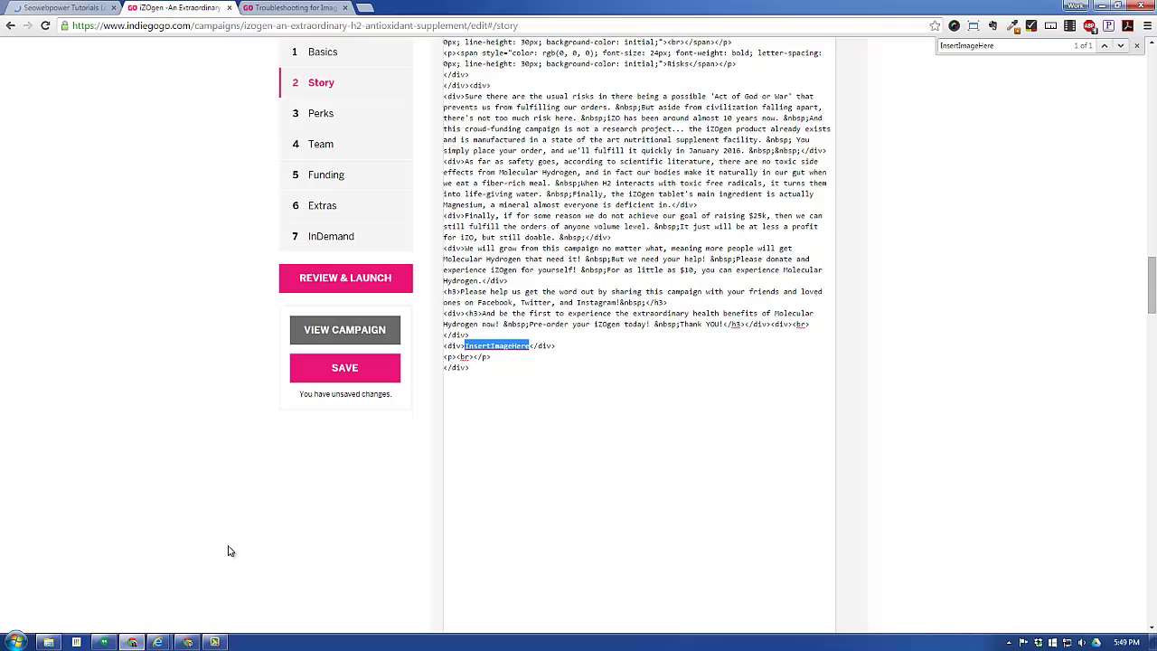
left_click(16, 642)
left_click(41, 470)
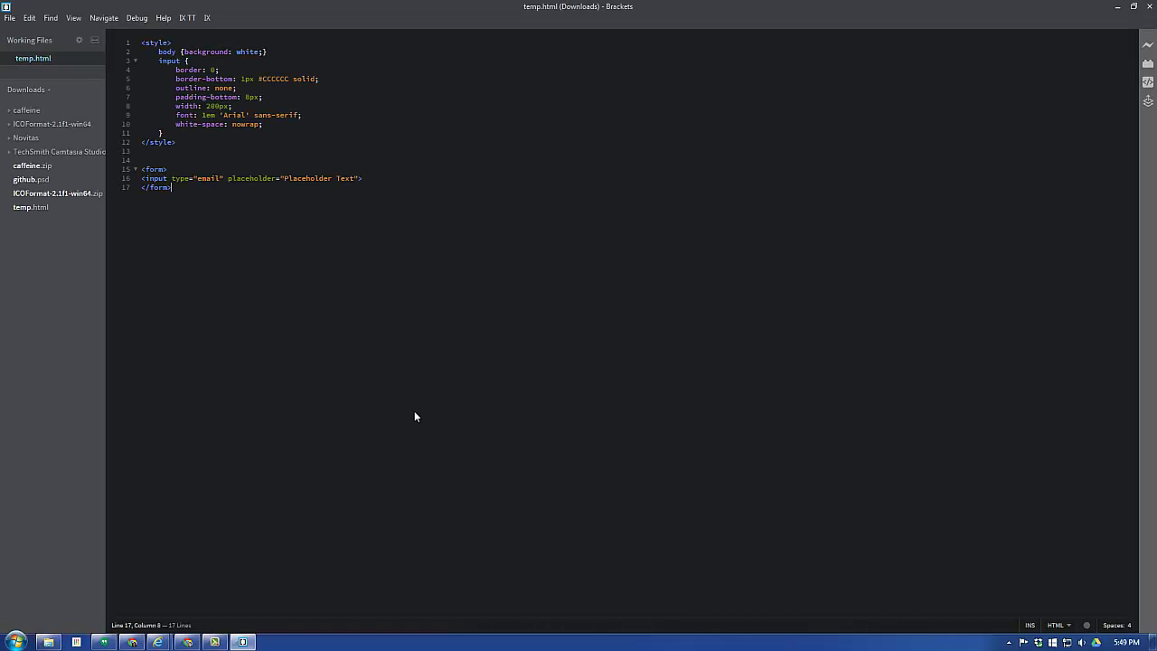
key("ctrl+a")
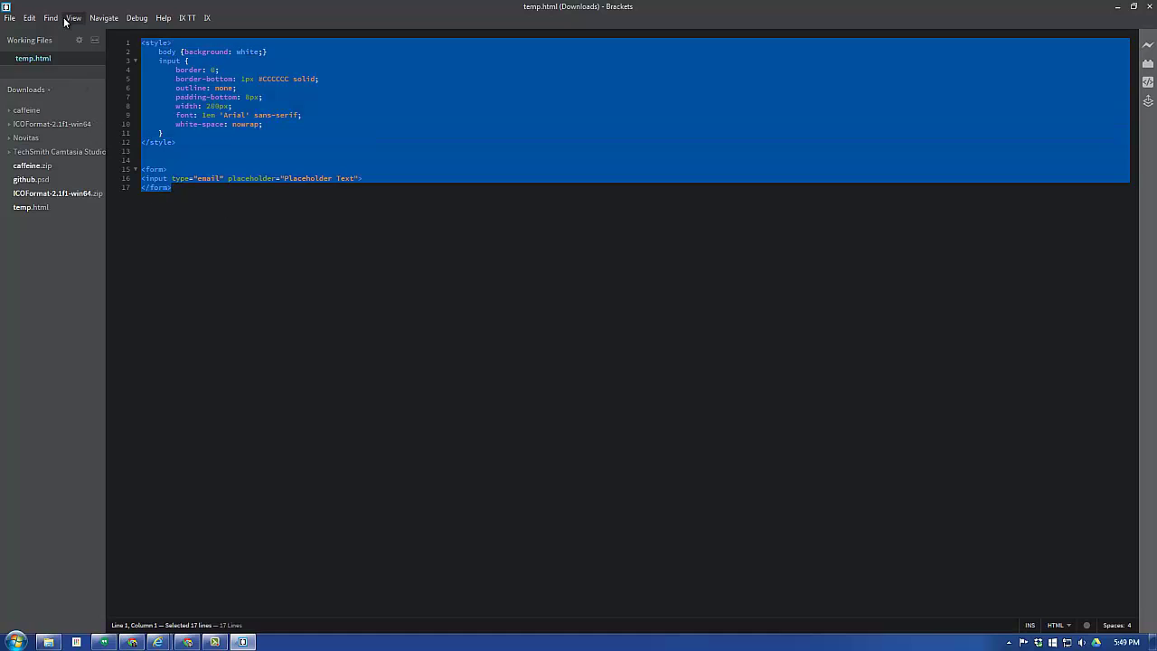
key("Delete")
type("<a href=\"http://s1331.photobucket.com/user/seowebpower/media/SeowebpowerTutorials_zpsxbedueld.gif.html\" target=\"_blank\"><img src=\"http://i1331.photobucket.com/albums/w584/seowebpower/SeowebpowerTutorials_zpsxbedueld.gif\" border=\"0\" alt=\"Seowebpower Tutorials Logo photo SeowebpowerTutorials_zpsxbedueld.gif\"/></a>")
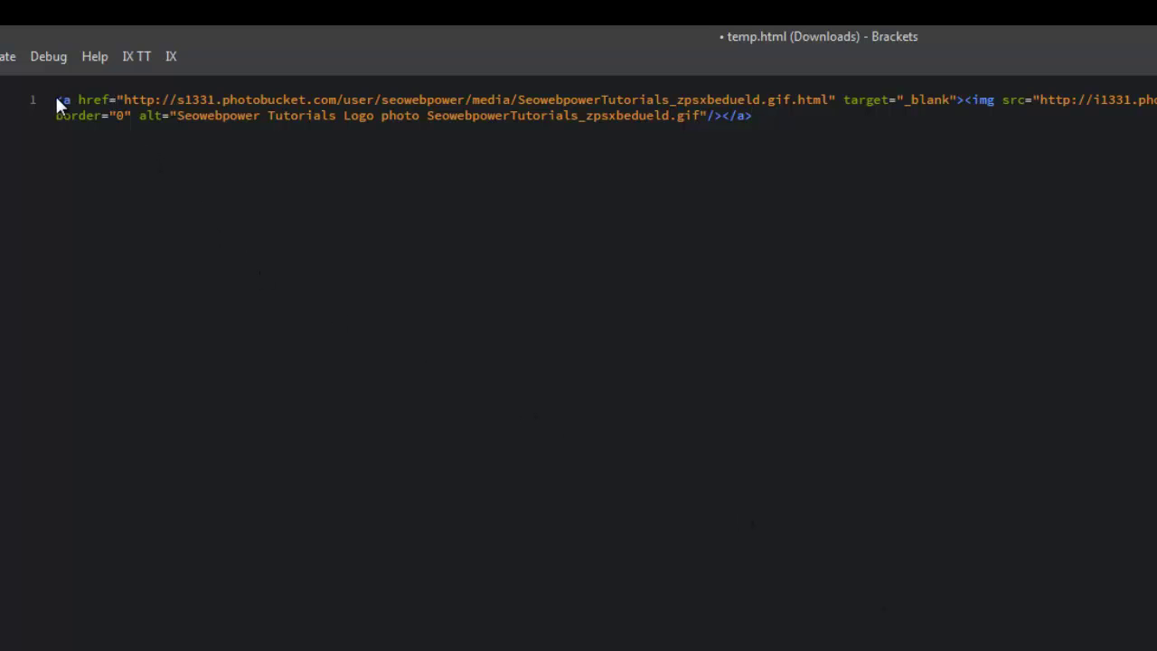
Break the embed code into three lines: the opening link tag, the indented img tag and the closing link tag.
left_click(968, 99)
left_click_drag(967, 99, 982, 148)
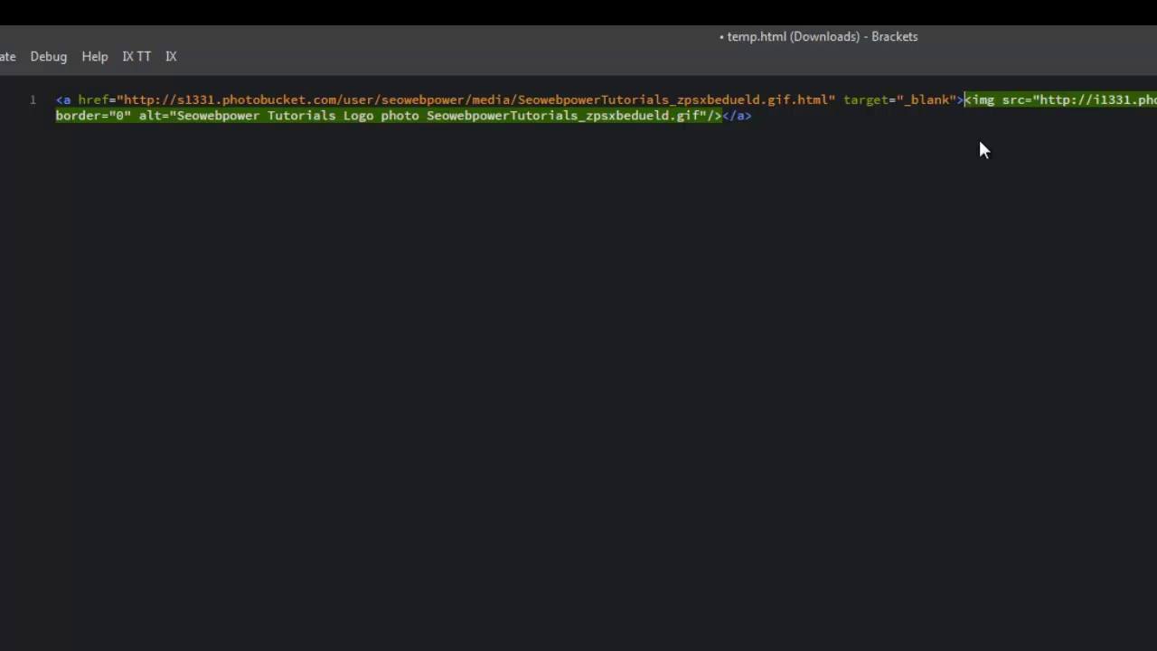
key("Return")
key("End")
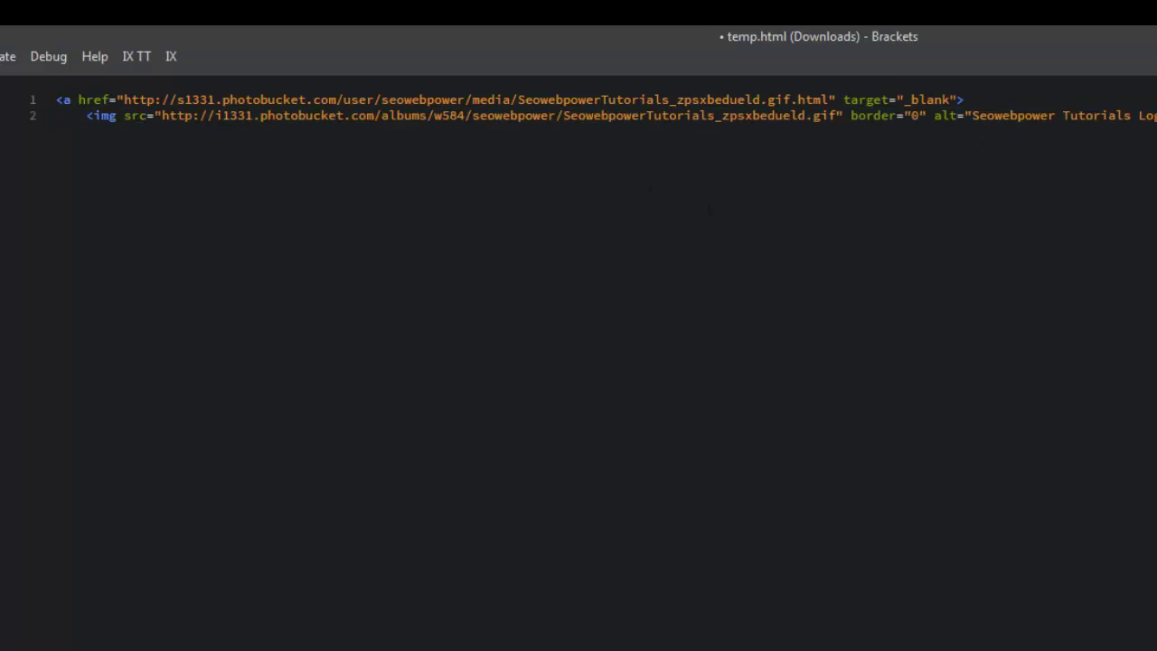
key("Left")
key("Left")
key("Left")
key("Left")
key("Return")
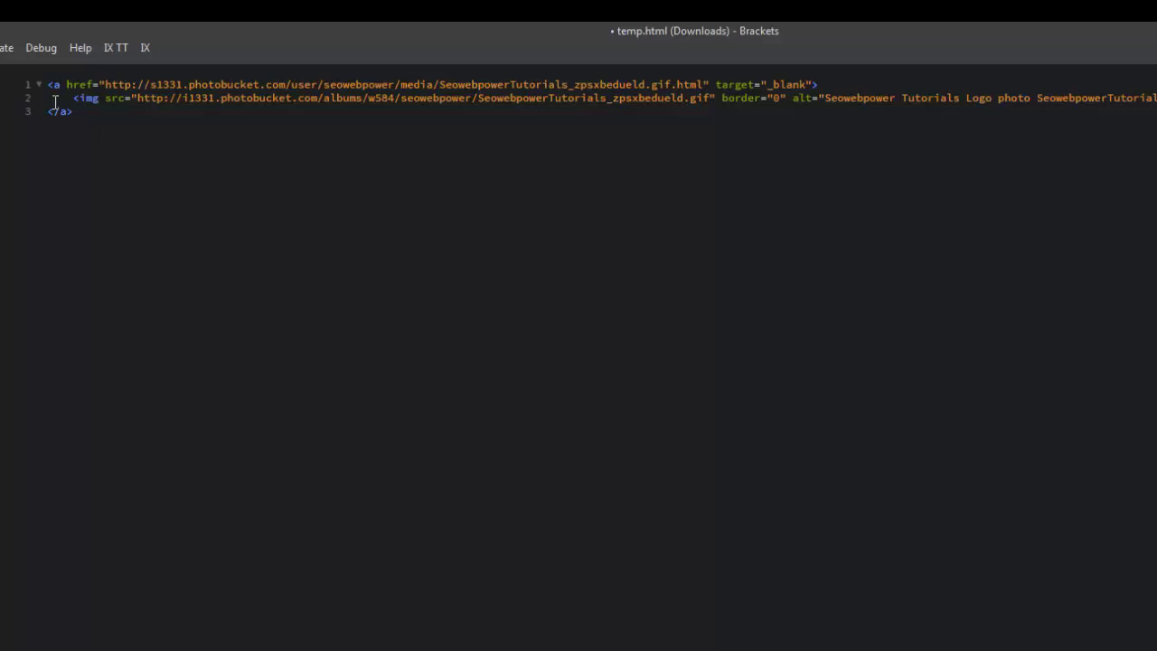
left_click(88, 130)
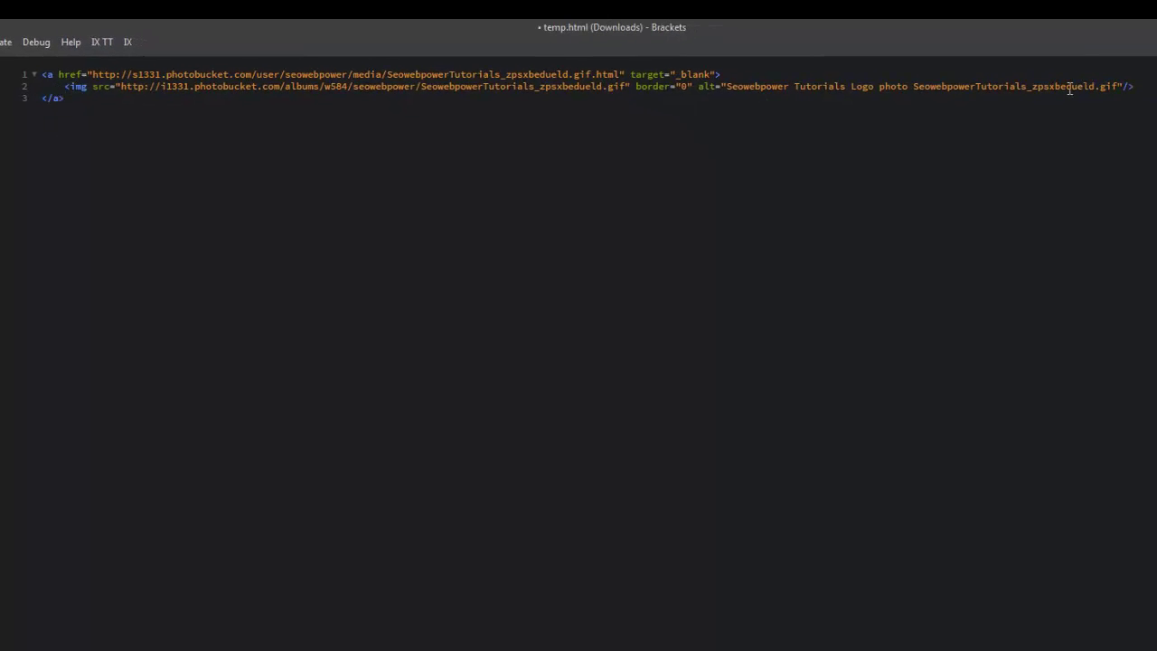
Delete the opening and closing link tags around the image and move the img tag to the first line without indentation.
left_click(65, 87)
left_click_drag(1134, 87, 43, 91)
left_click(91, 117)
left_click(64, 86)
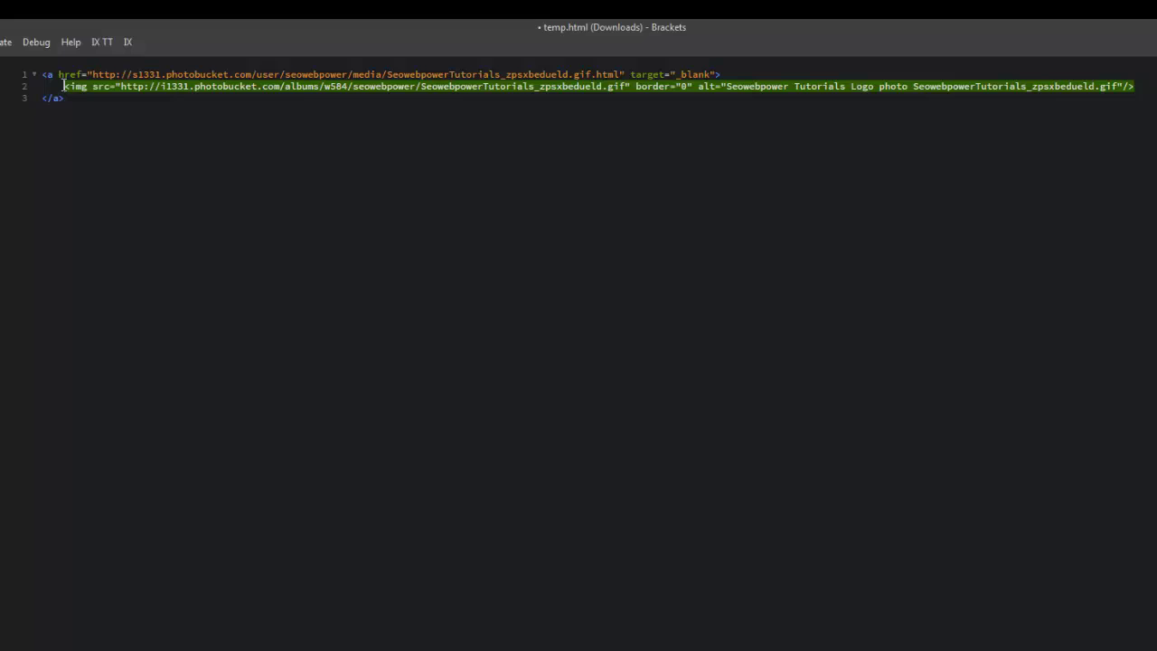
left_click_drag(721, 74, 78, 76)
left_click(80, 125)
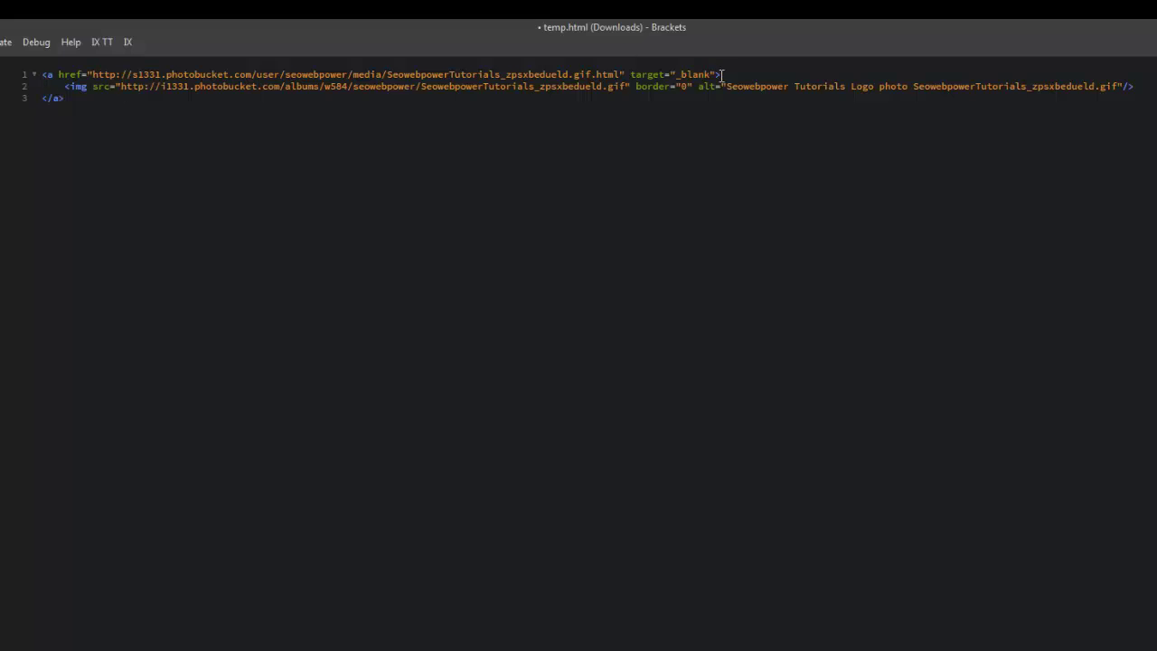
left_click_drag(723, 74, 42, 77)
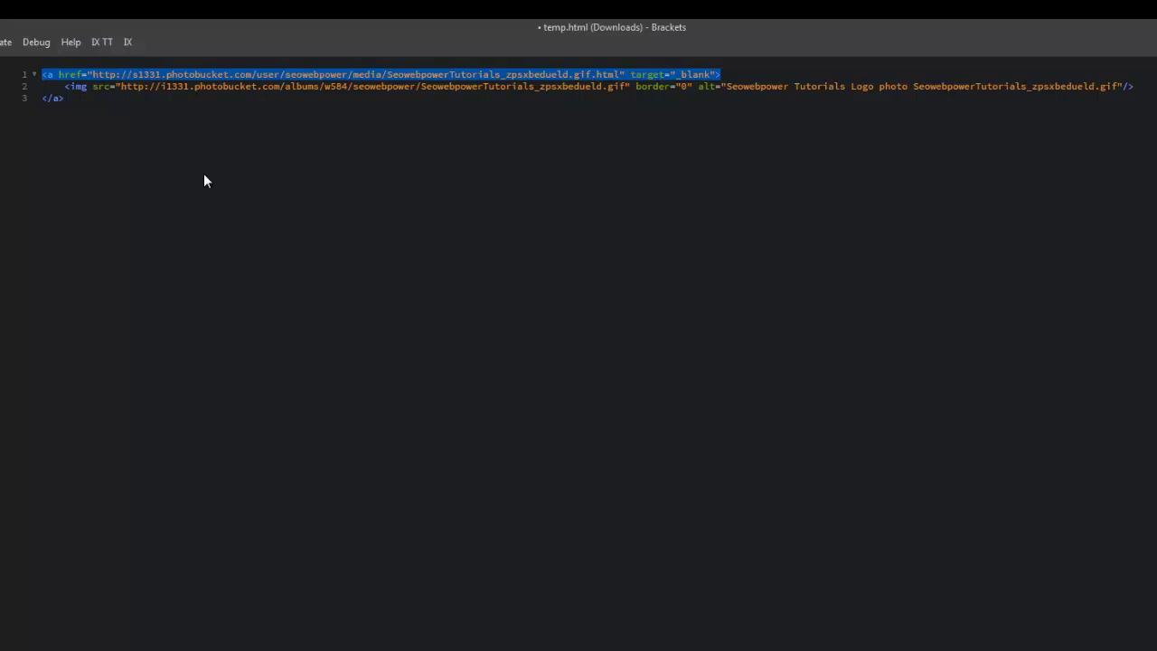
key("Delete")
left_click_drag(99, 102, 8, 78)
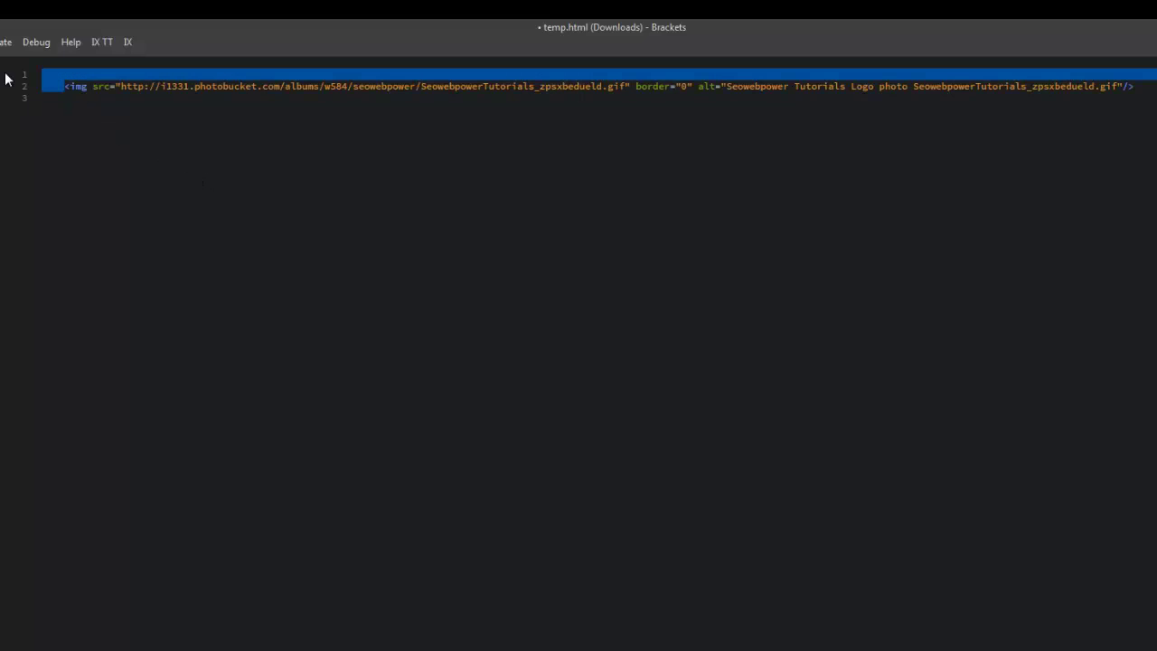
key("Delete")
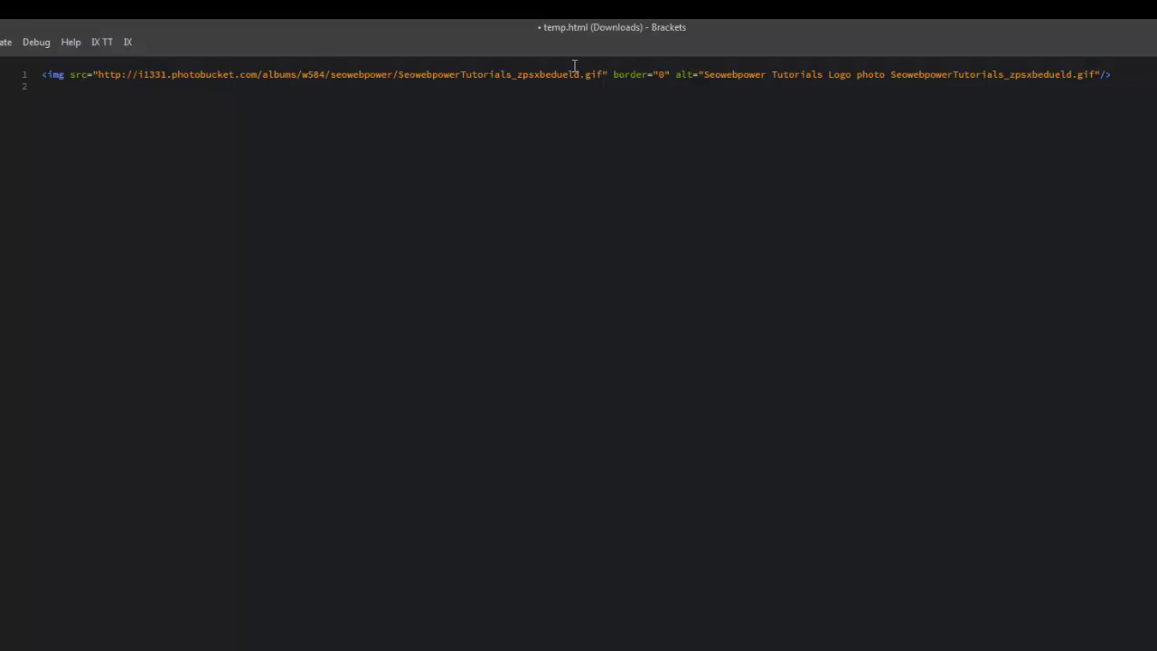
Remove the GIF file name from the img tag's alt text, leaving "Seowebpower Tutorials Logo photo".
left_click_drag(675, 75, 694, 76)
left_click(695, 96)
left_click(710, 105)
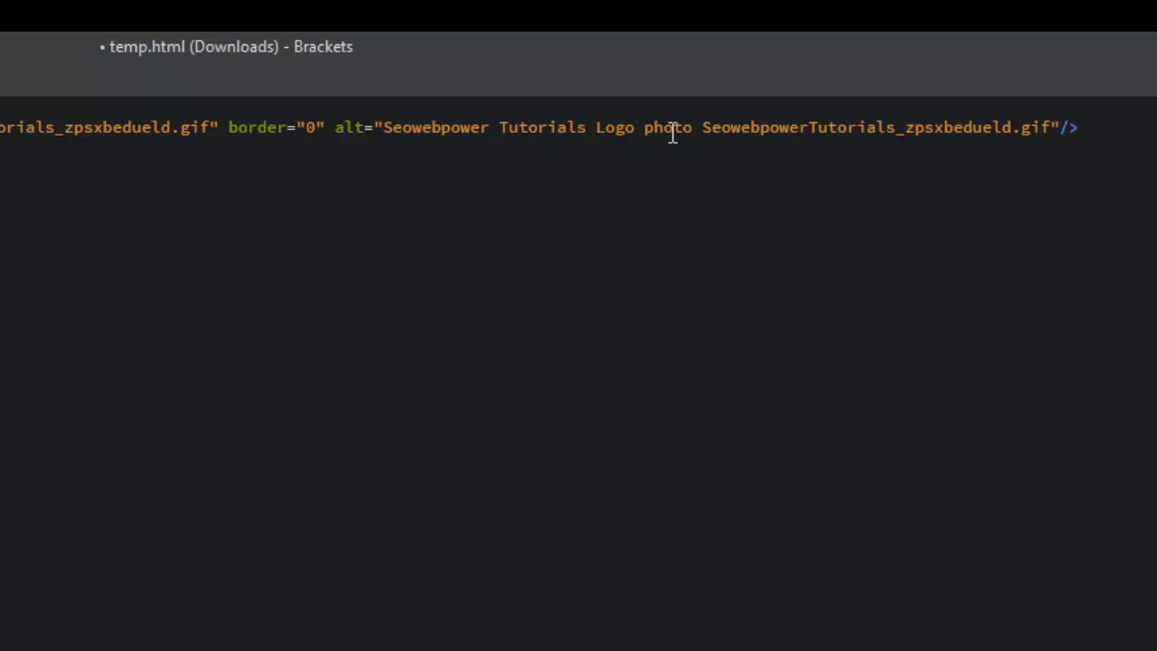
left_click_drag(693, 127, 1053, 127)
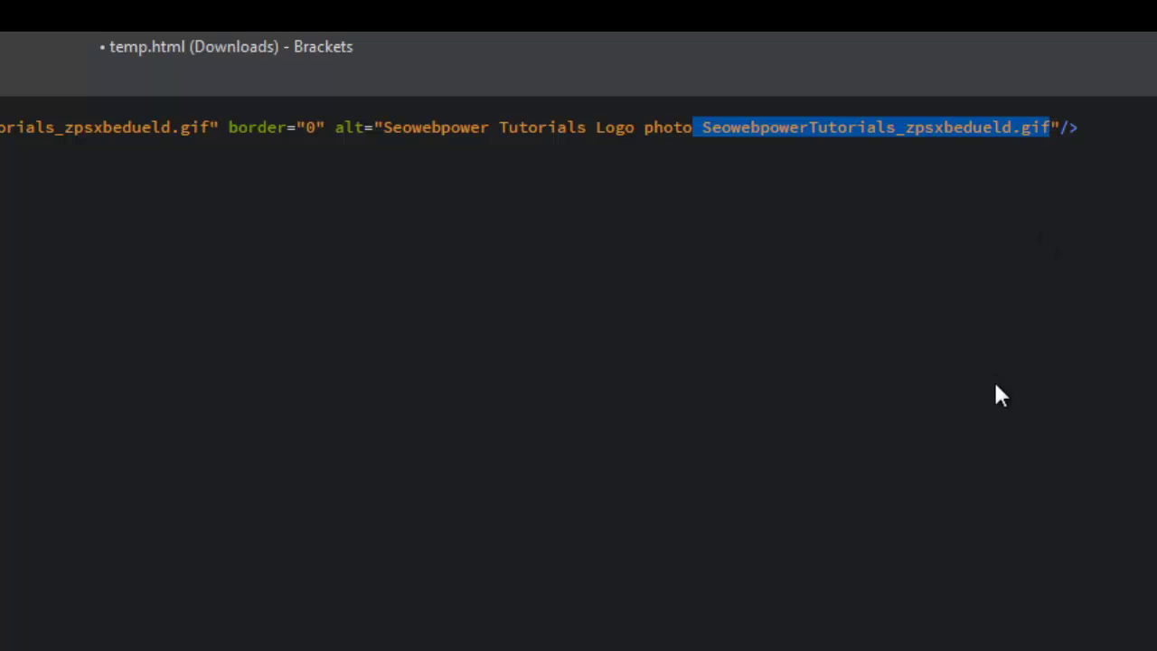
key("Delete")
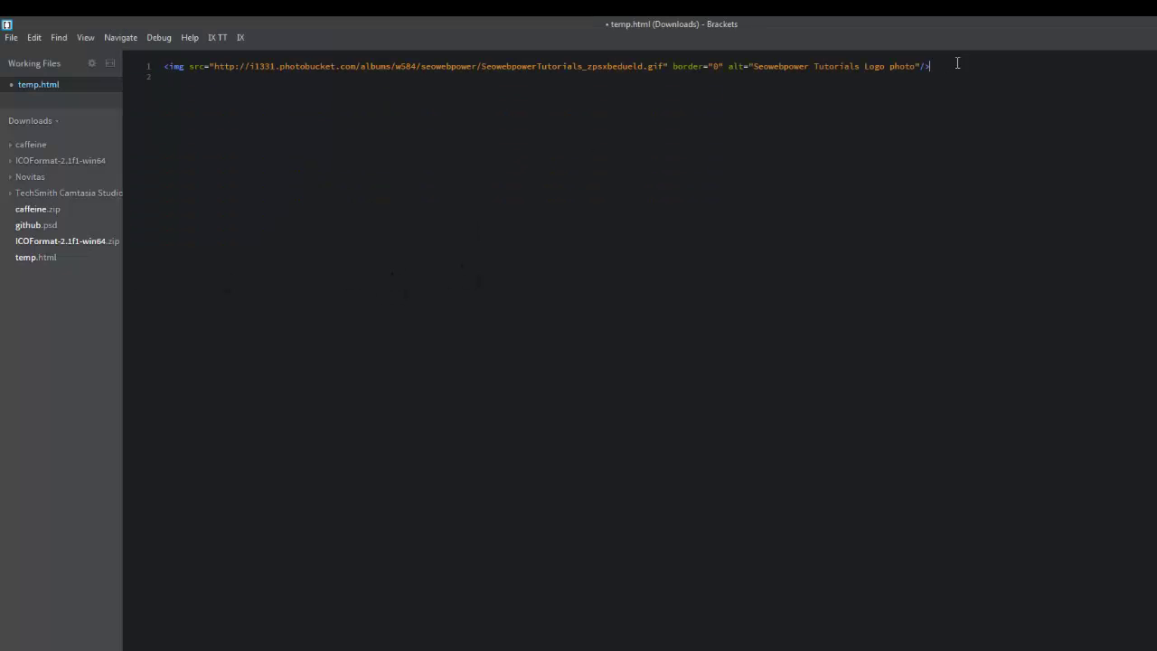
Copy the cleaned img tag and paste it over the InsertImageHere placeholder in the Indiegogo pitch's HTML.
left_click_drag(957, 63, 111, 54)
key("ctrl+c")
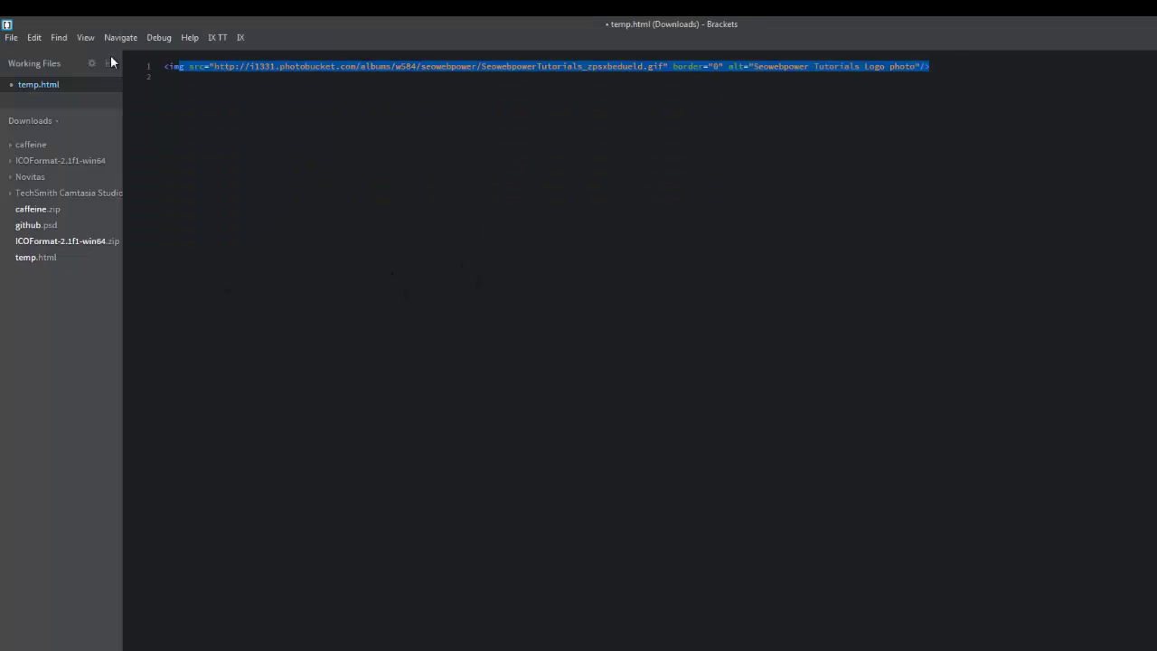
key("Delete")
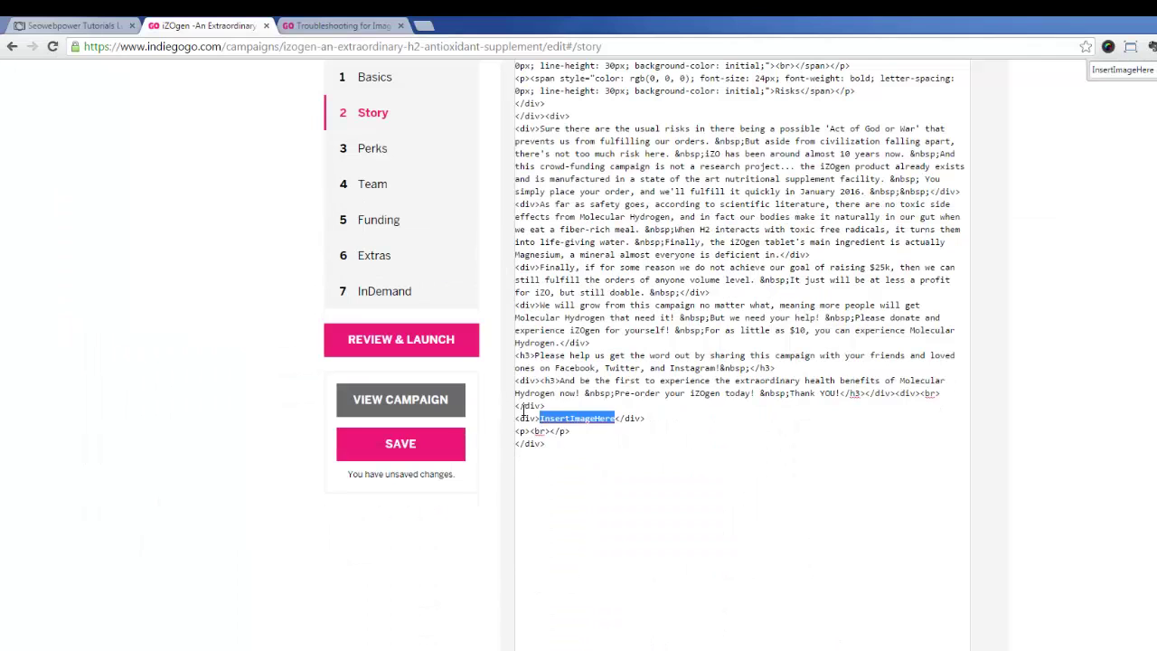
left_click_drag(615, 419, 540, 419)
key("ctrl+v")
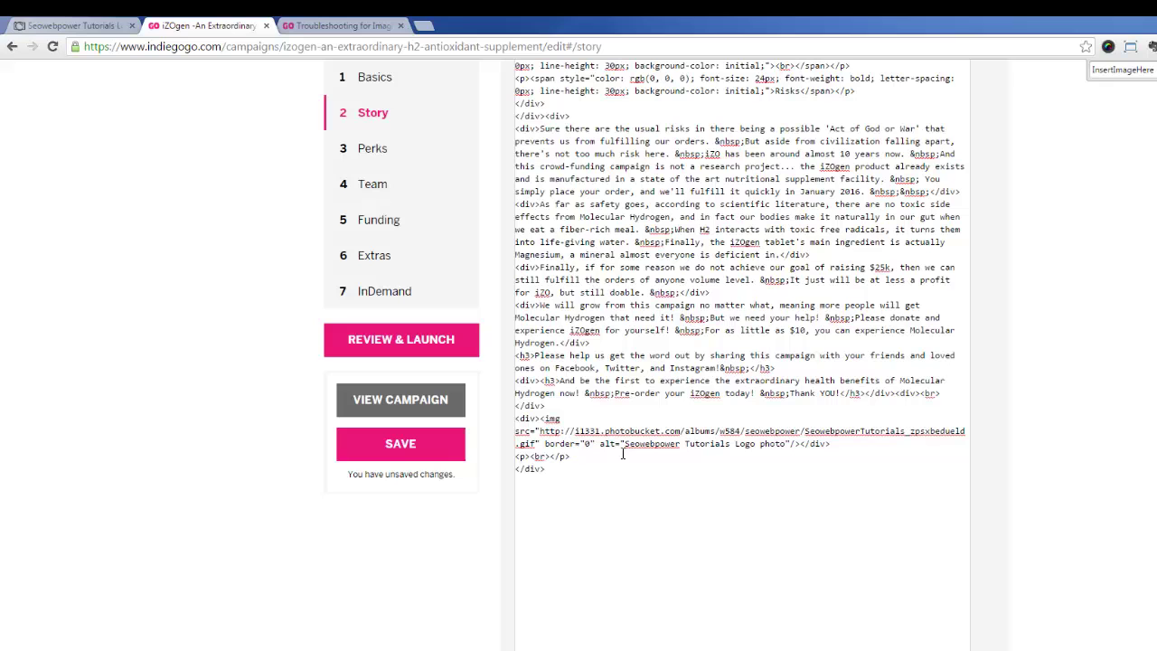
Save the campaign and view its campaign page to look for the embedded GIF at the end of the pitch.
left_click(423, 453)
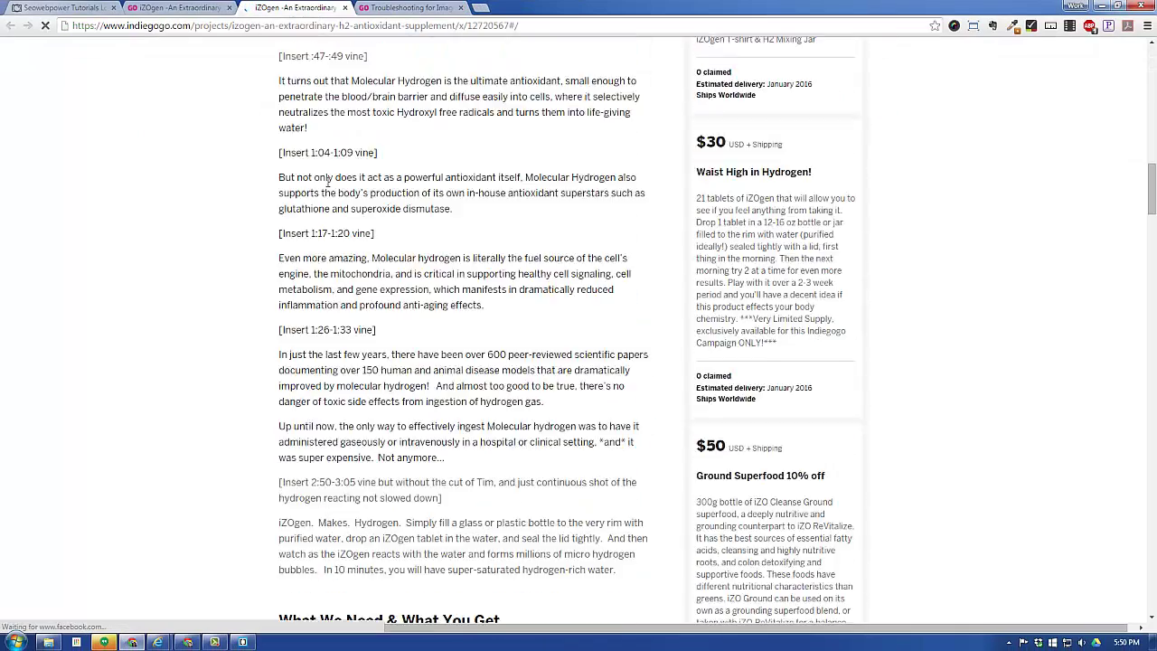
scroll(328, 184, "down", 20)
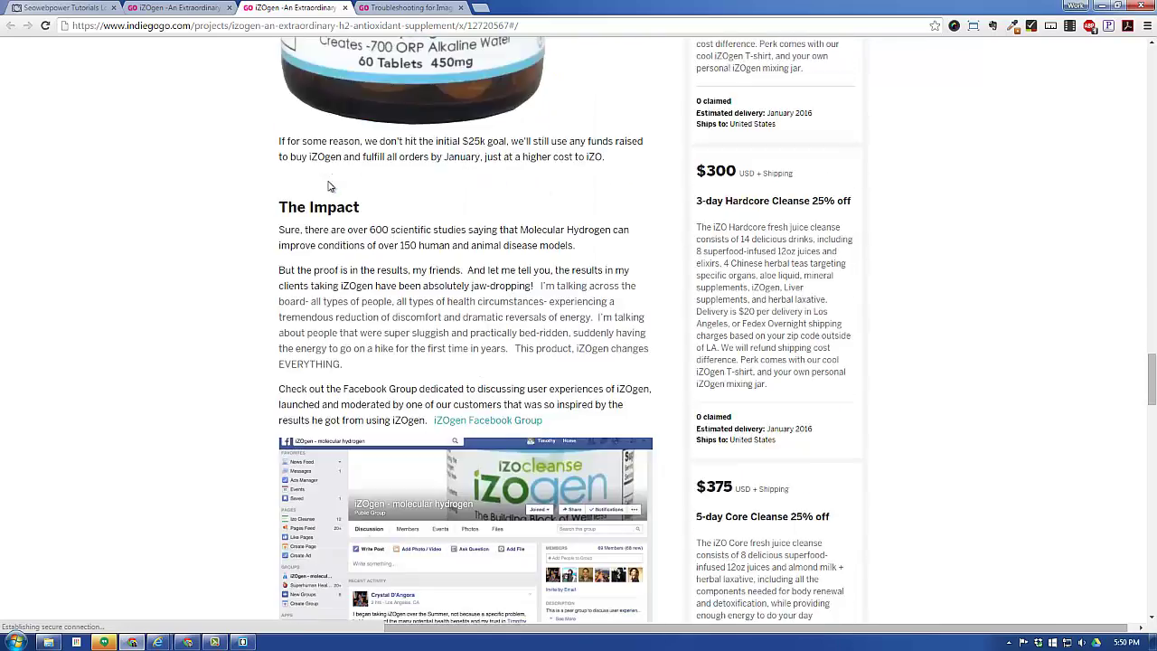